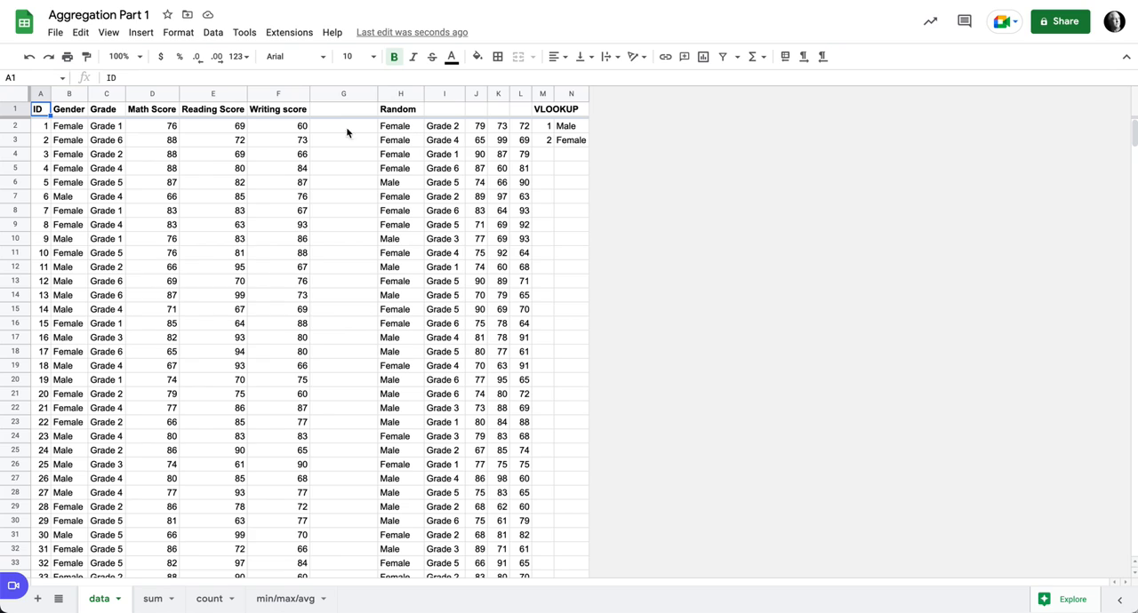
# - Inspect the Writing score column and the formula behind the first Random value on the data sheet
pyautogui.click(296, 130)
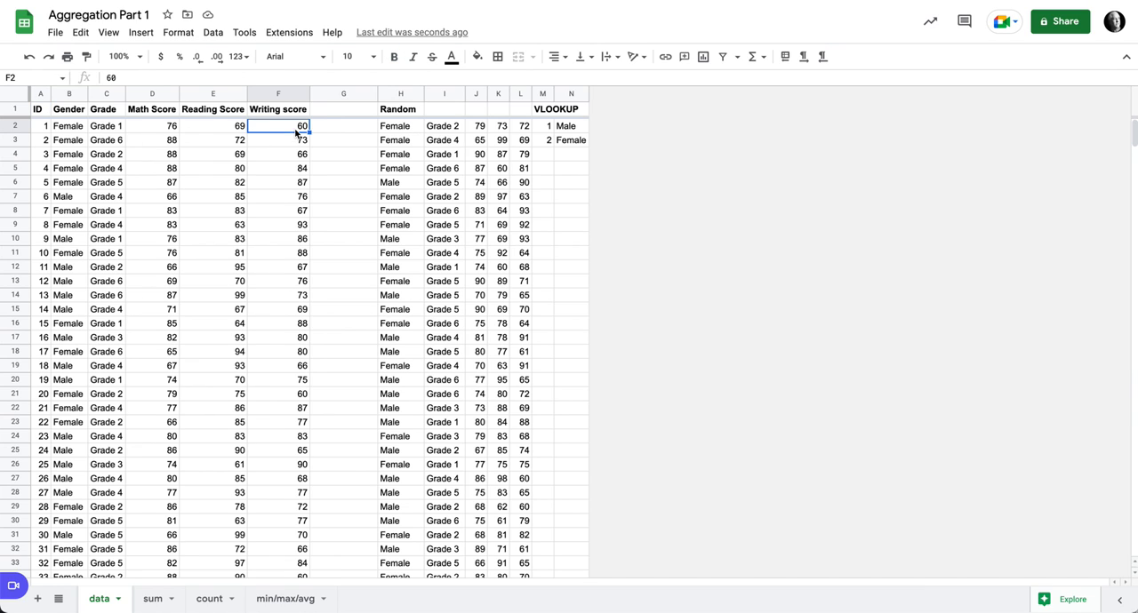
pyautogui.click(406, 111)
pyautogui.click(407, 125)
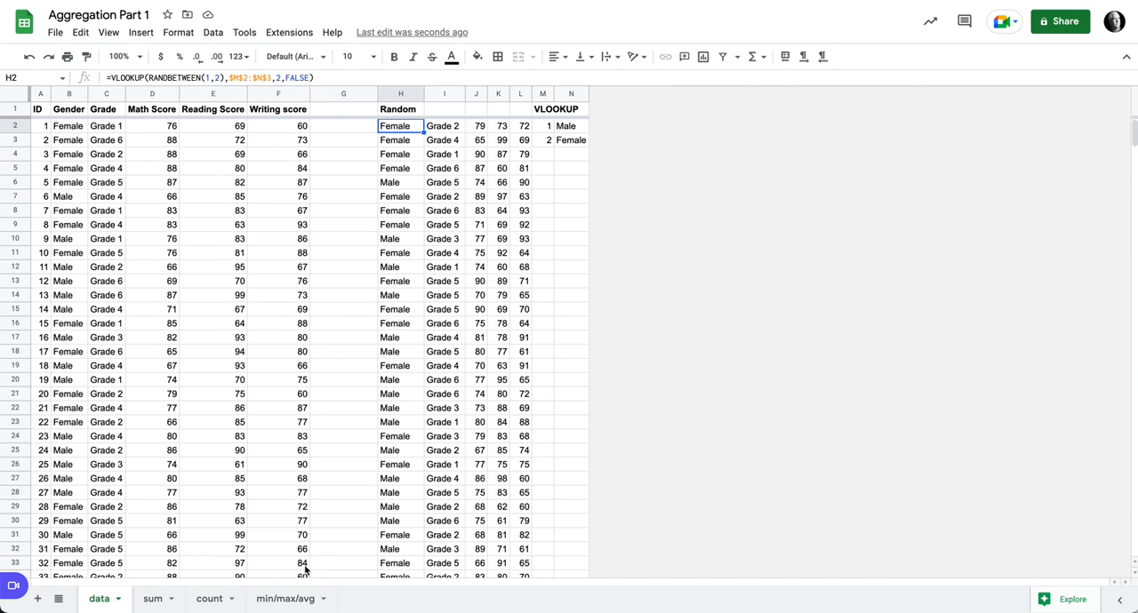
# - On the count sheet, start a QUERY formula in cell A1 with the named range scores as its data
pyautogui.click(215, 600)
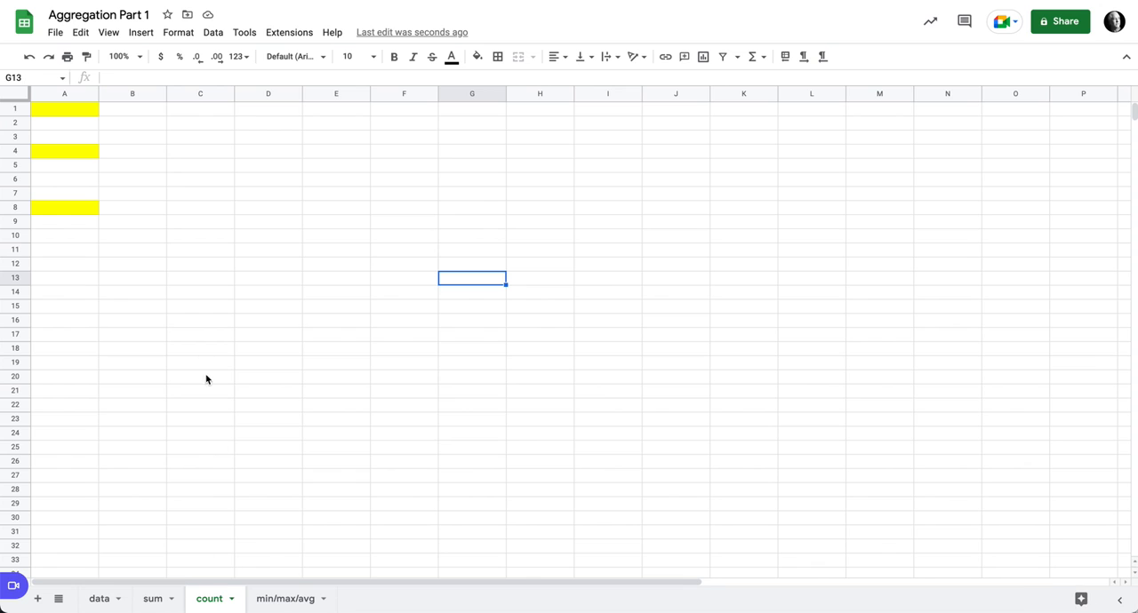
pyautogui.click(72, 115)
pyautogui.write('=')
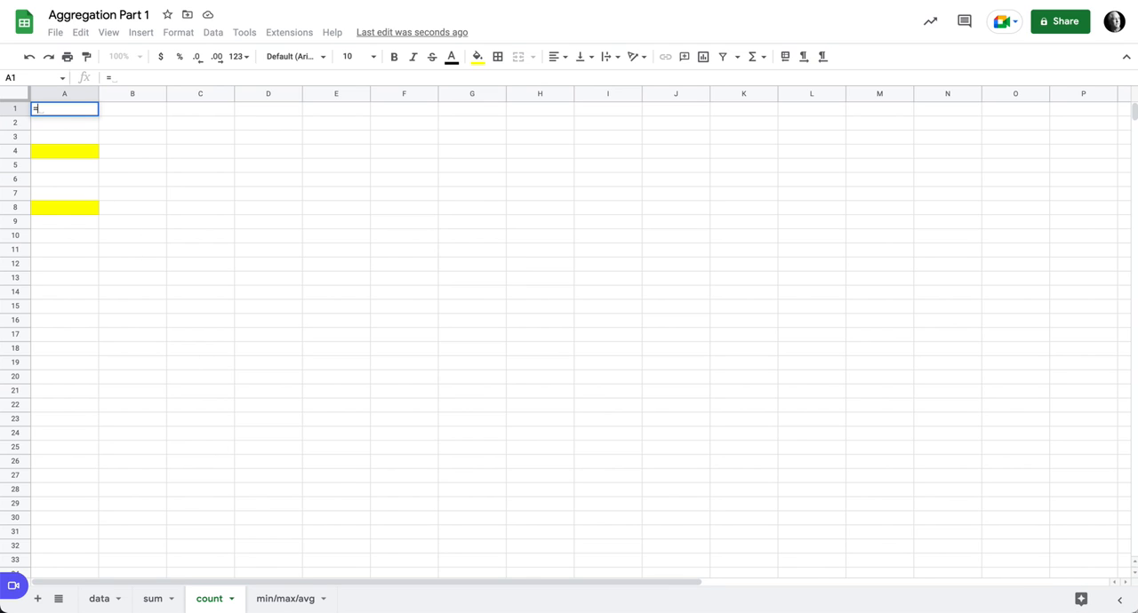
pyautogui.write('quer')
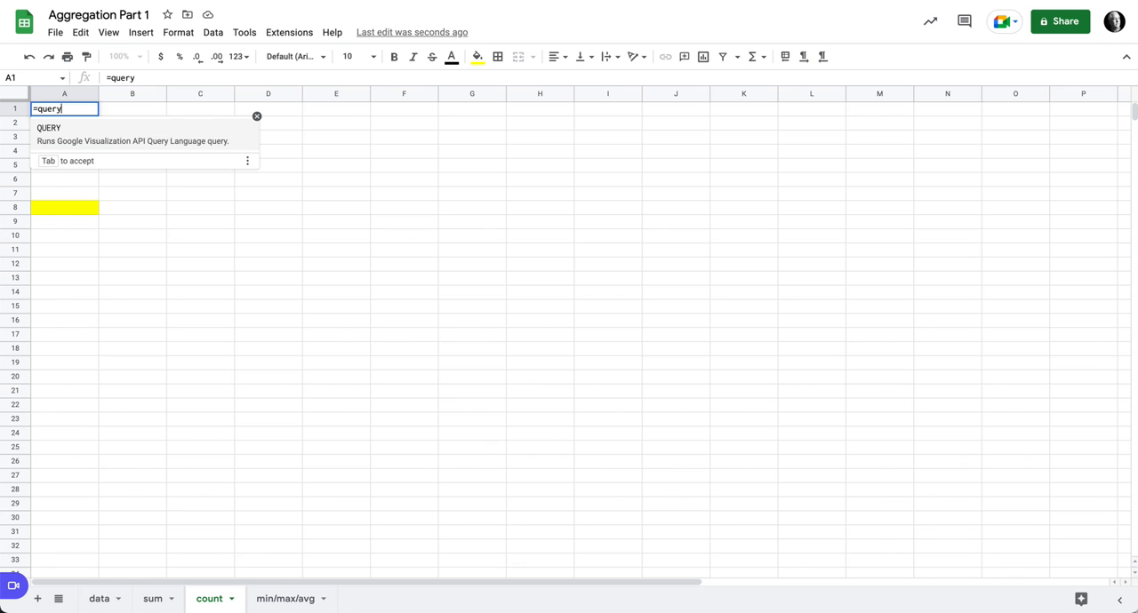
pyautogui.write('y')
pyautogui.press('Tab')
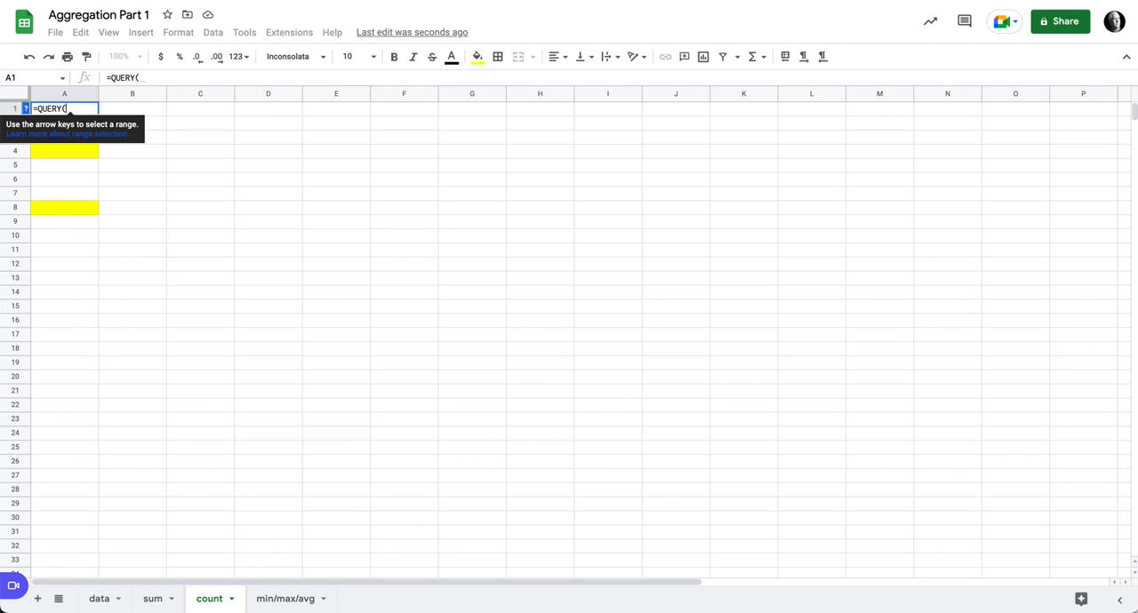
pyautogui.write('sco')
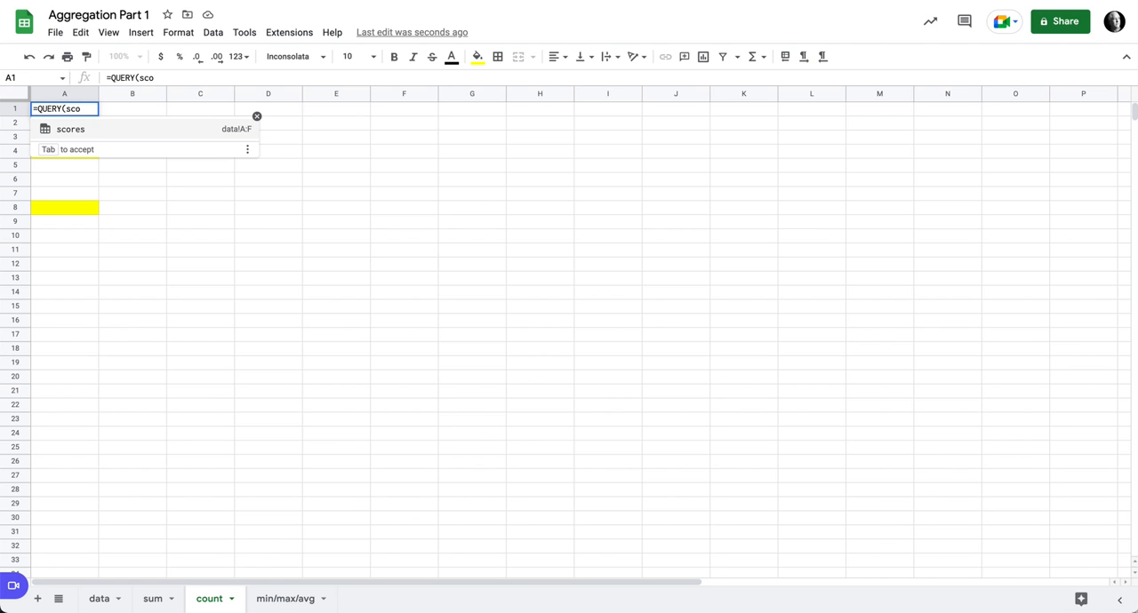
pyautogui.click(77, 129)
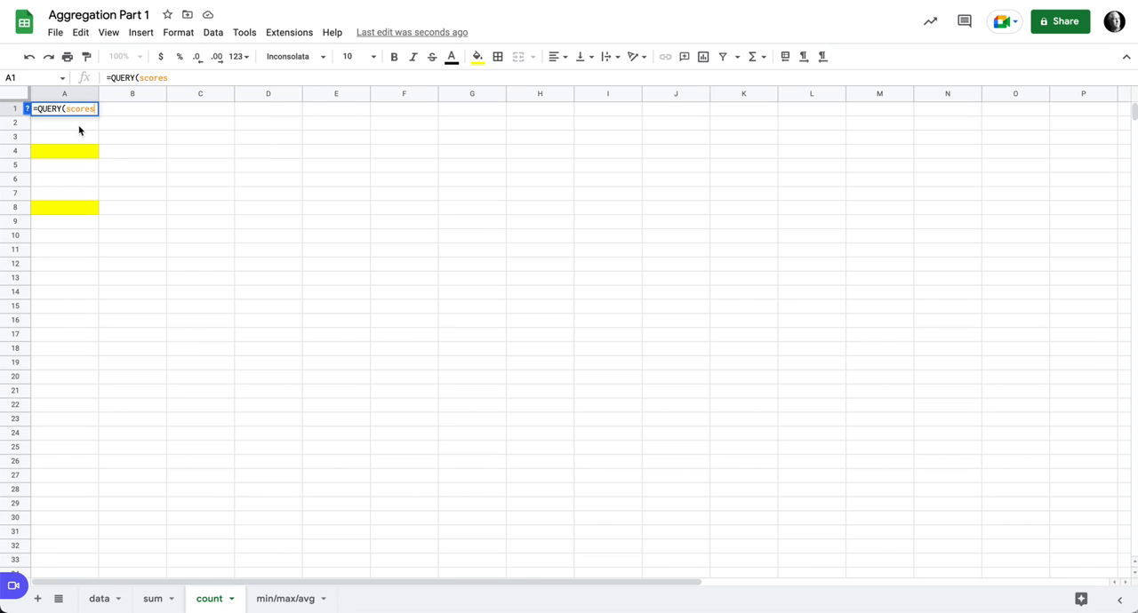
pyautogui.write(',')
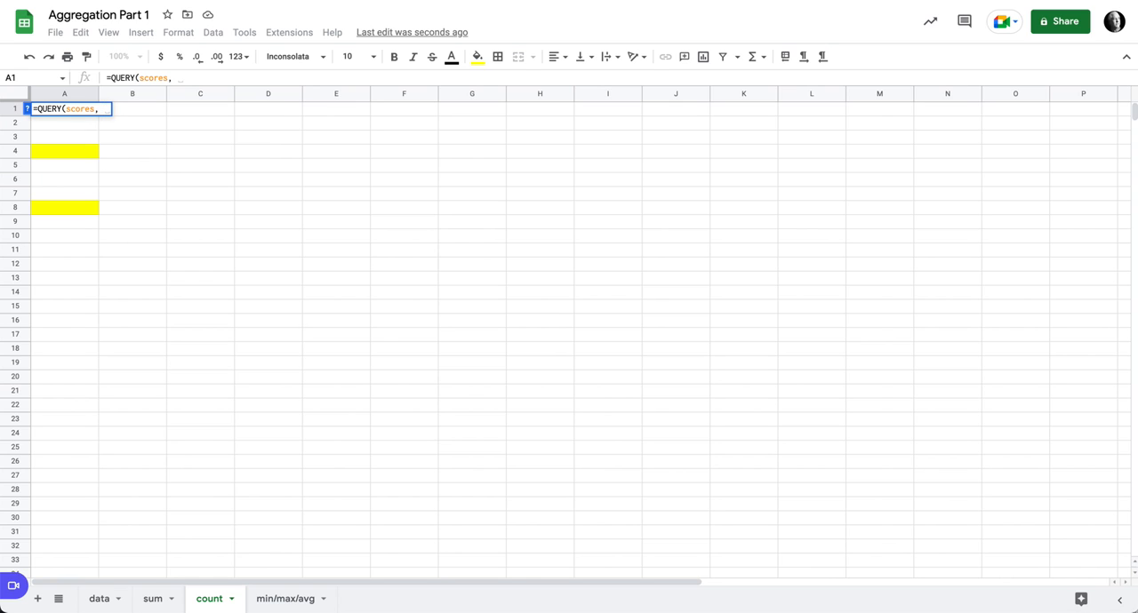
pyautogui.write(' "select ')
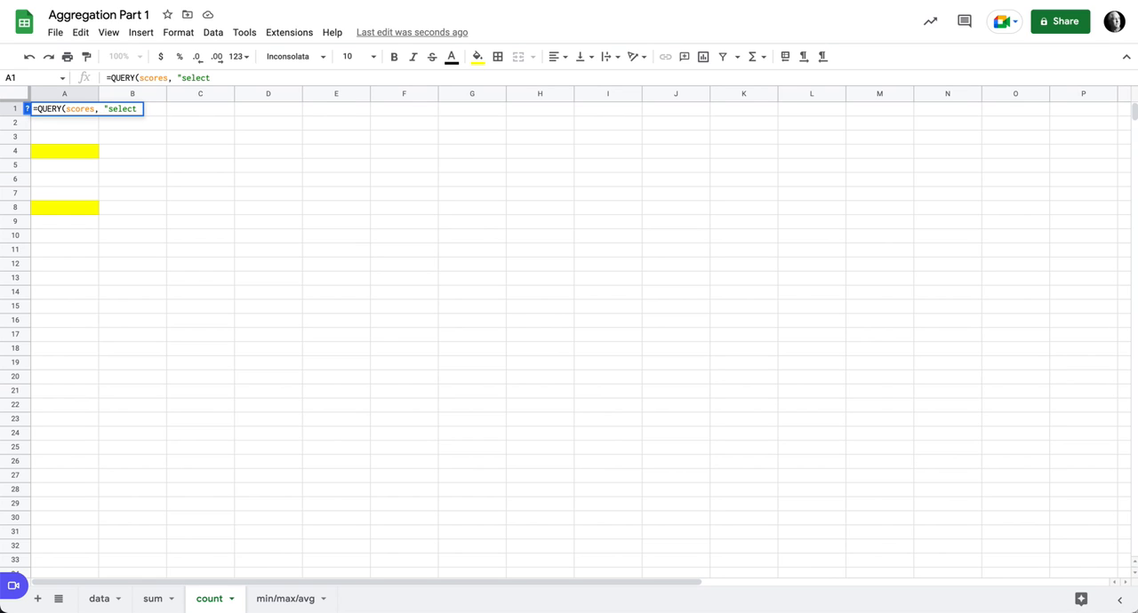
pyautogui.write('count')
# - Complete the A1 formula with the query string "select count(B)" and enter it
pyautogui.click(245, 78)
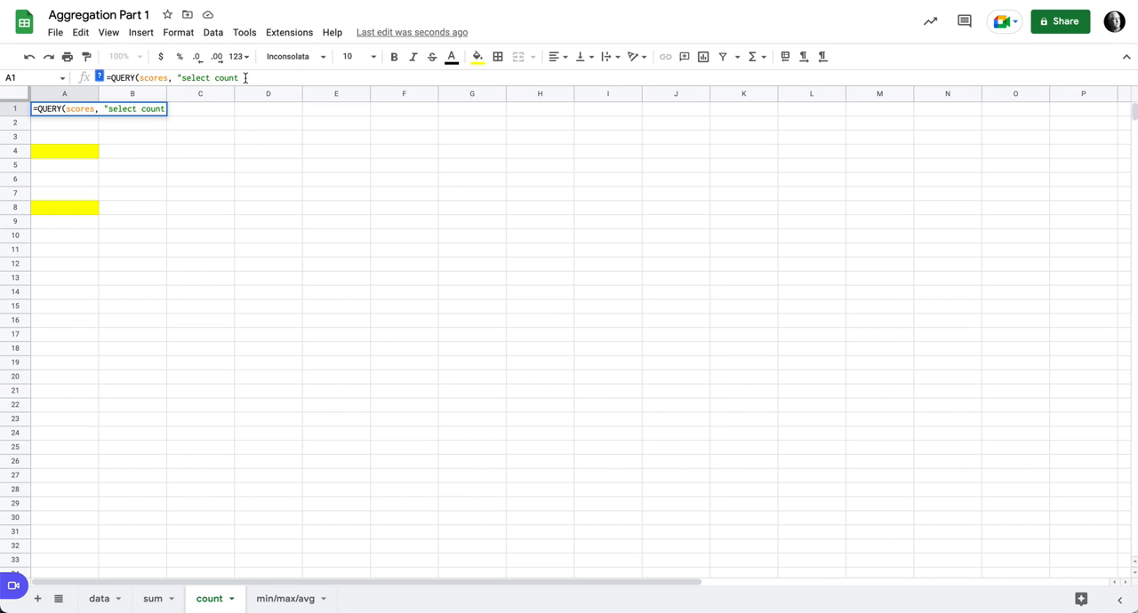
pyautogui.write('(B)")')
pyautogui.press('Return')
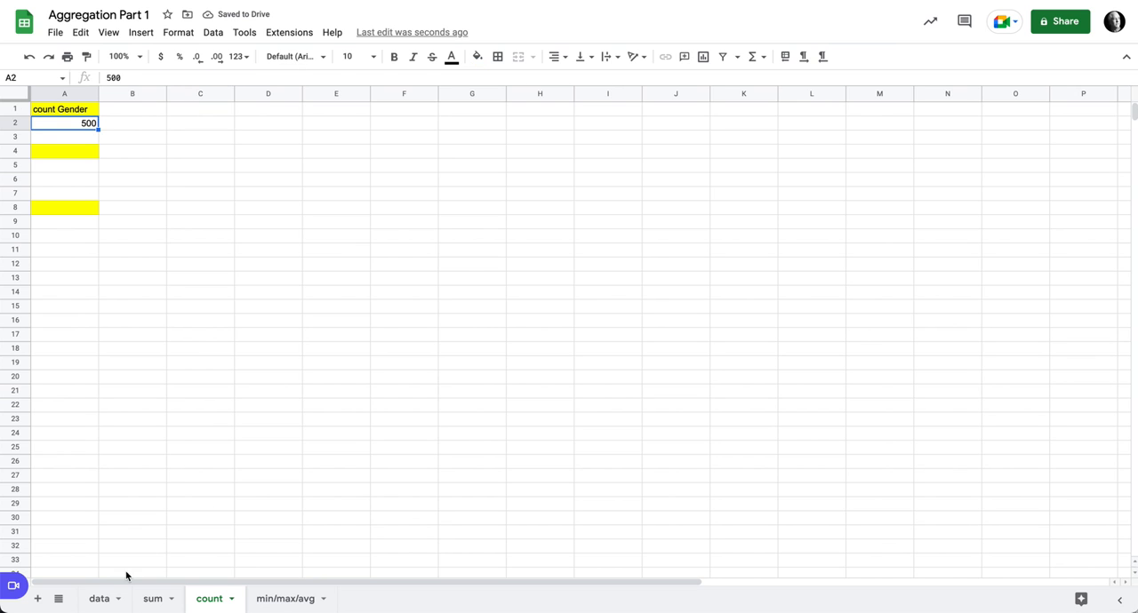
# - Check the Gender column on the data sheet and return to the count sheet
pyautogui.click(102, 599)
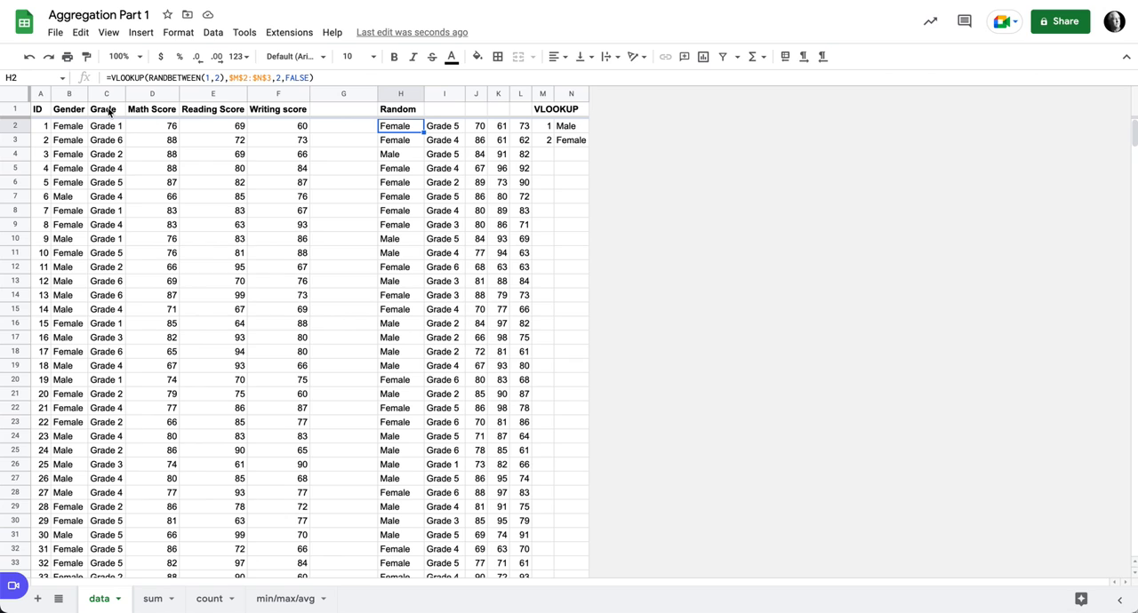
pyautogui.click(71, 94)
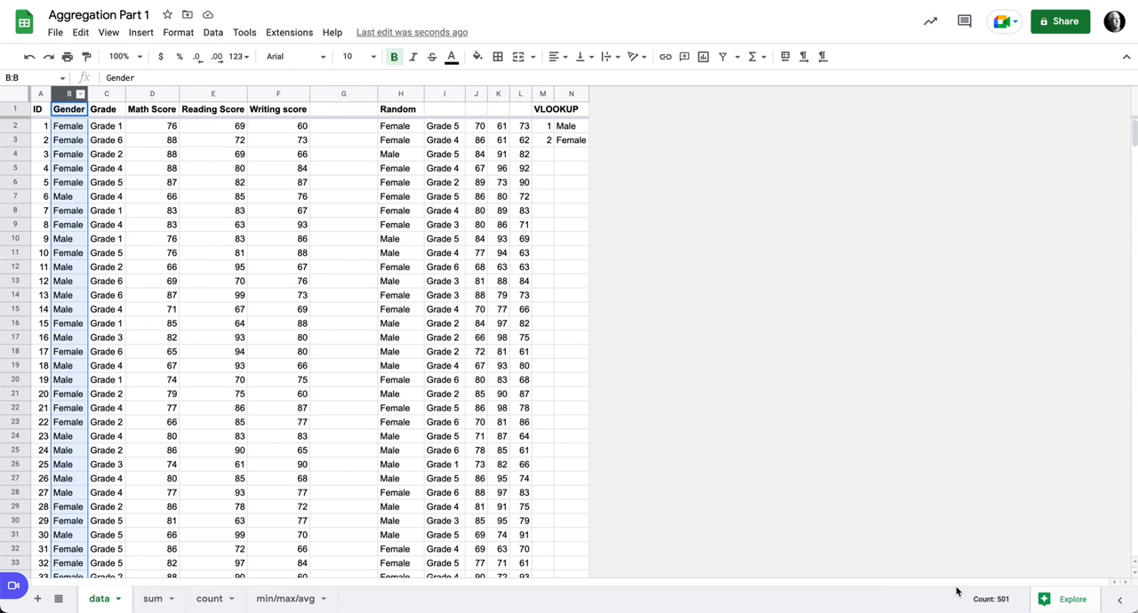
pyautogui.click(212, 600)
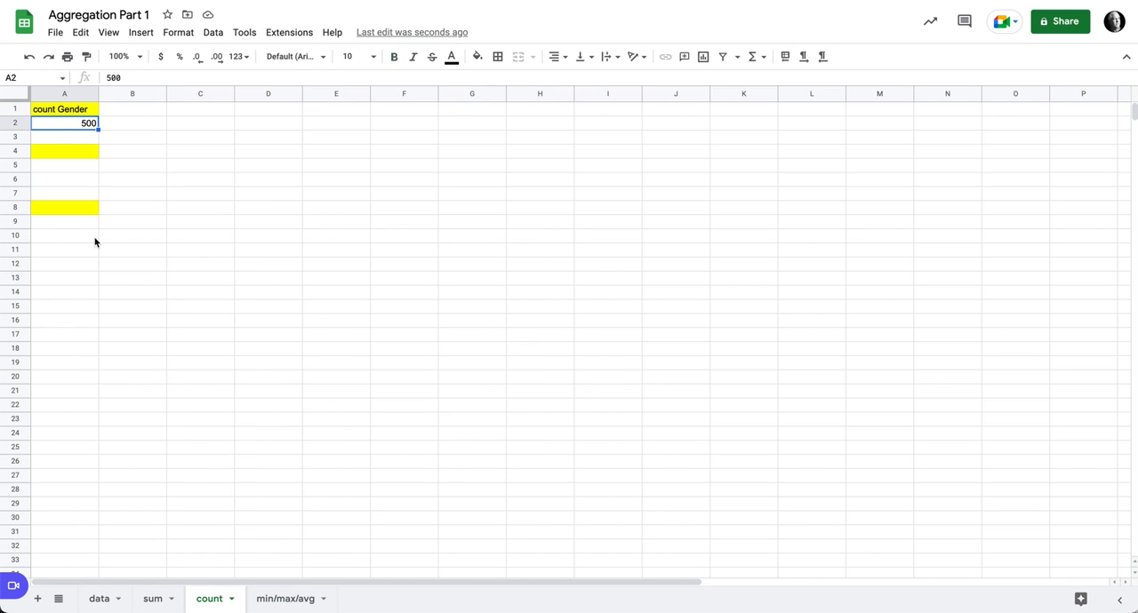
# - Copy the query formula text from A1 into A4 and apply A1's formatting to A4
pyautogui.click(84, 154)
pyautogui.click(71, 112)
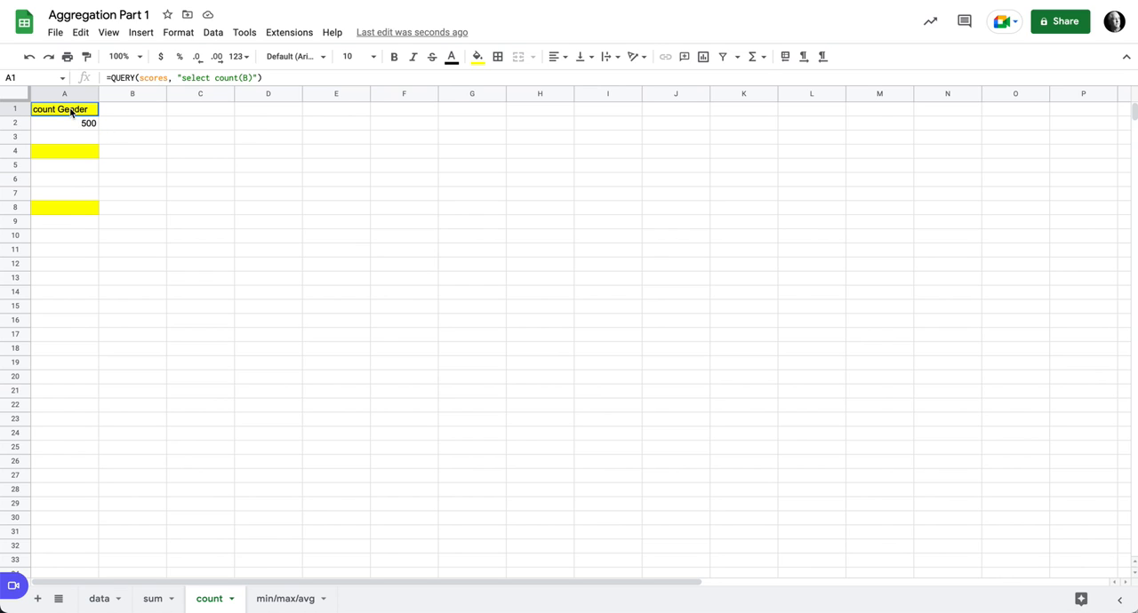
pyautogui.tripleClick(186, 78)
pyautogui.hotkey('ctrl', 'c')
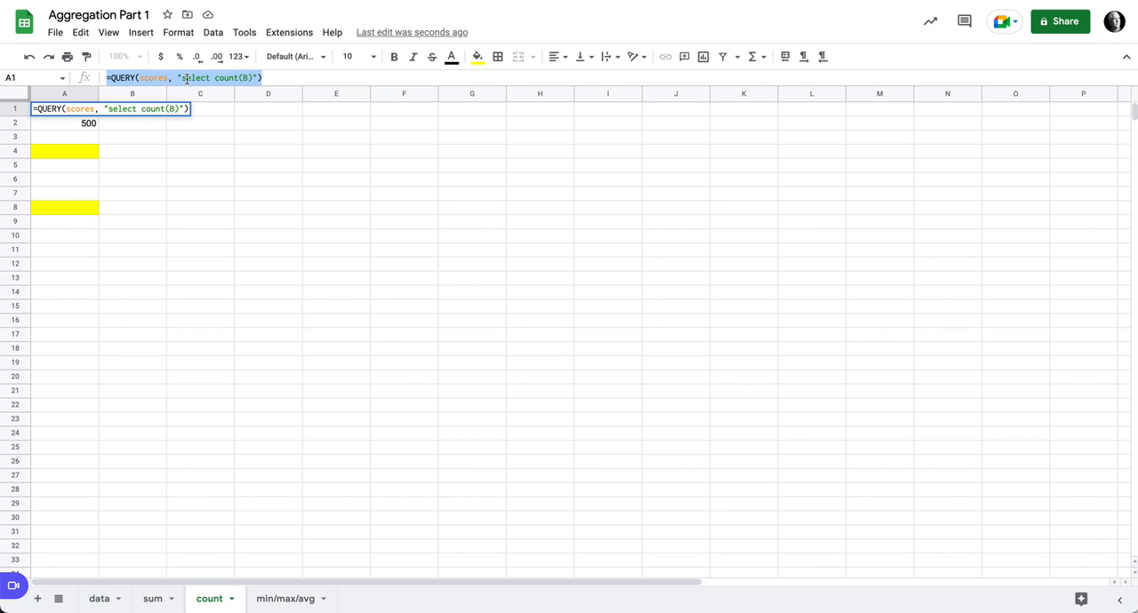
pyautogui.click(95, 154)
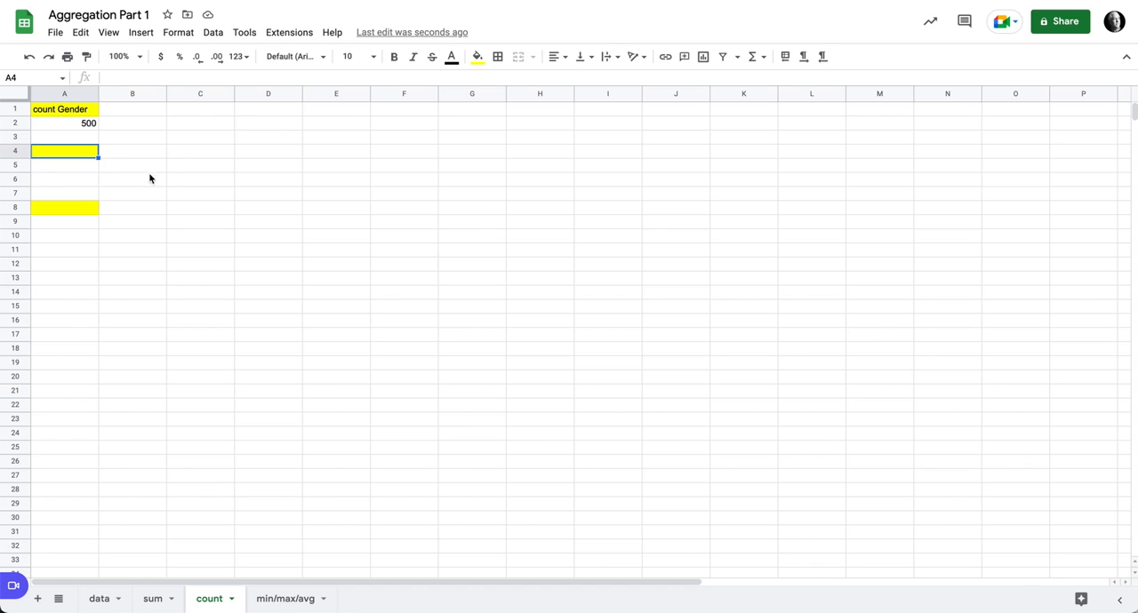
pyautogui.hotkey('ctrl', 'v')
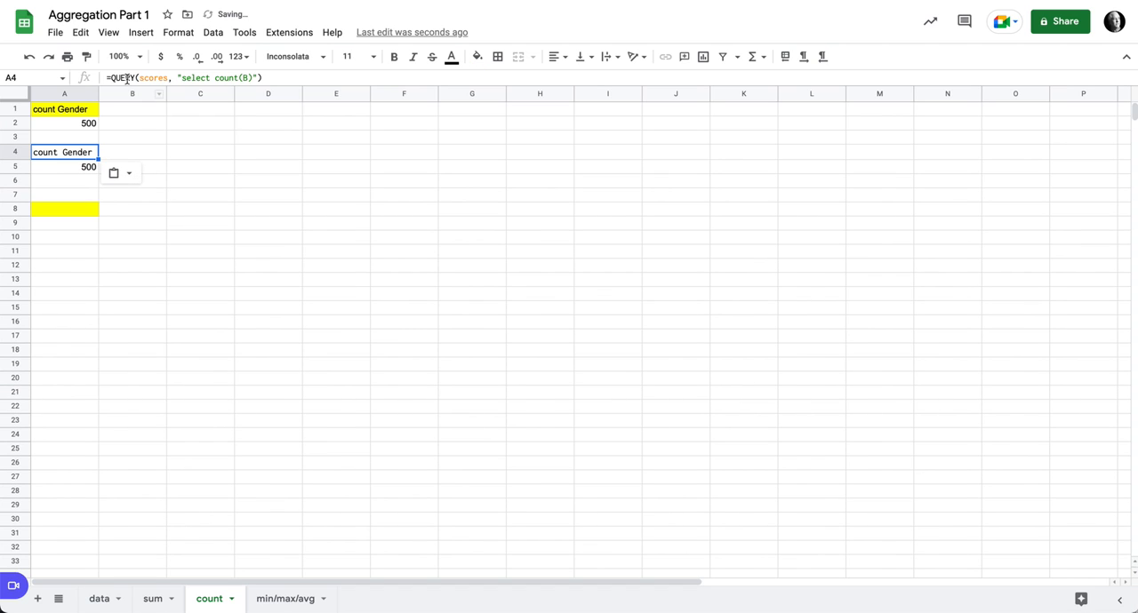
pyautogui.click(63, 109)
pyautogui.click(86, 56)
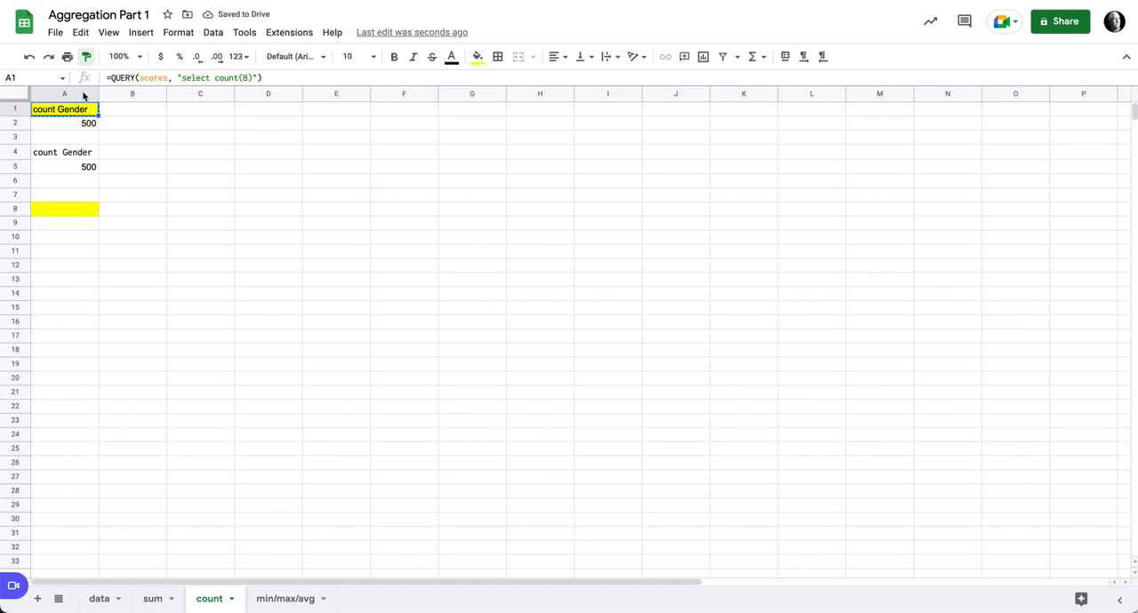
pyautogui.click(79, 153)
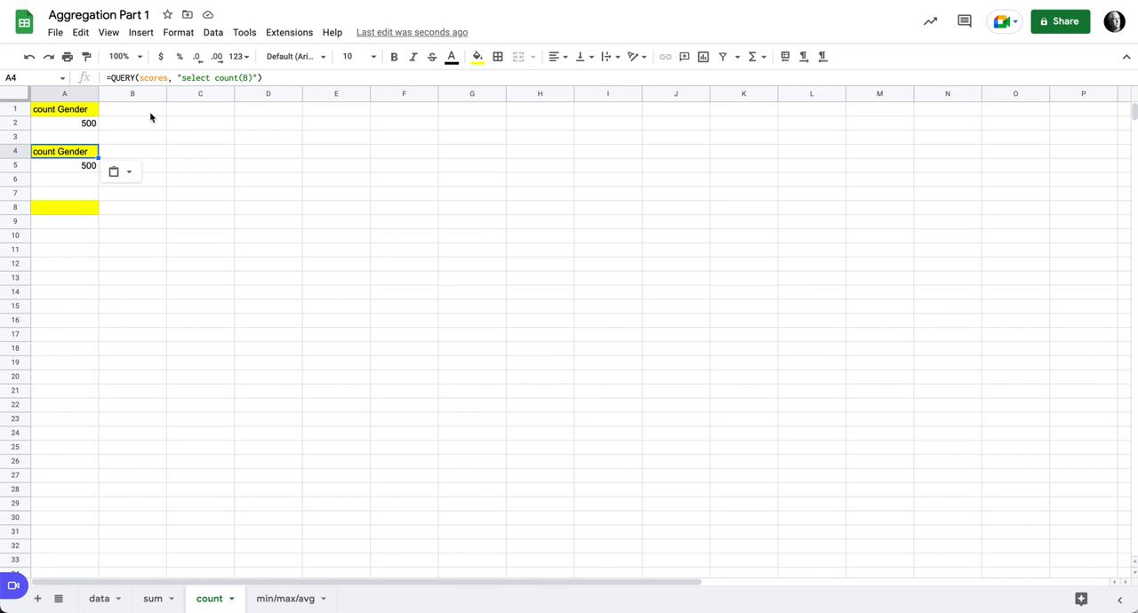
# - Change the A4 query string to "select B, count(B) group by B" and enter it
pyautogui.click(214, 78)
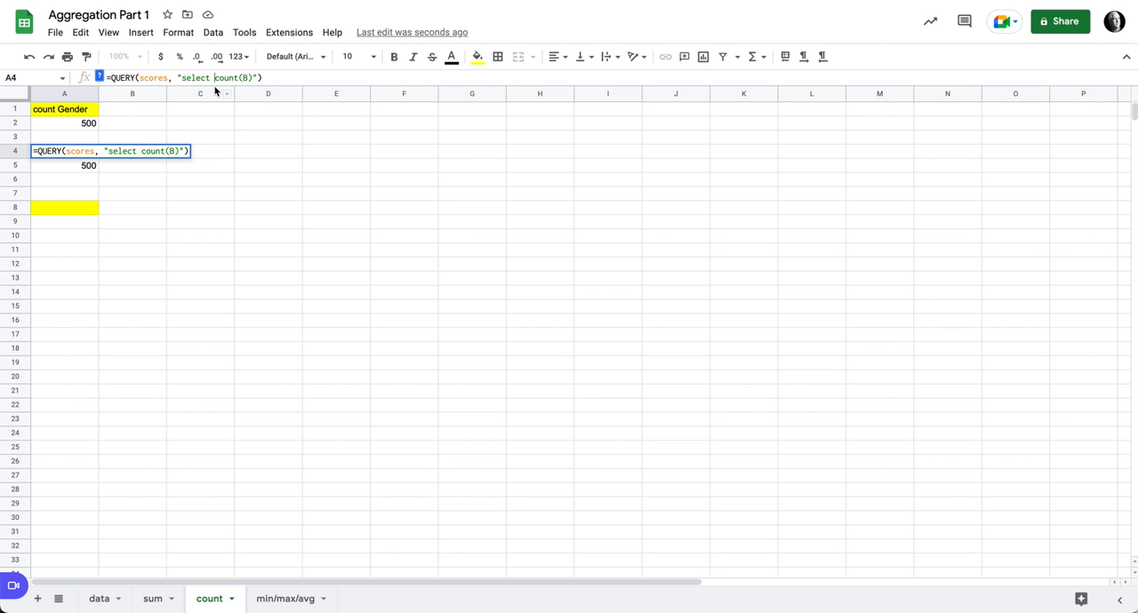
pyautogui.write('B,')
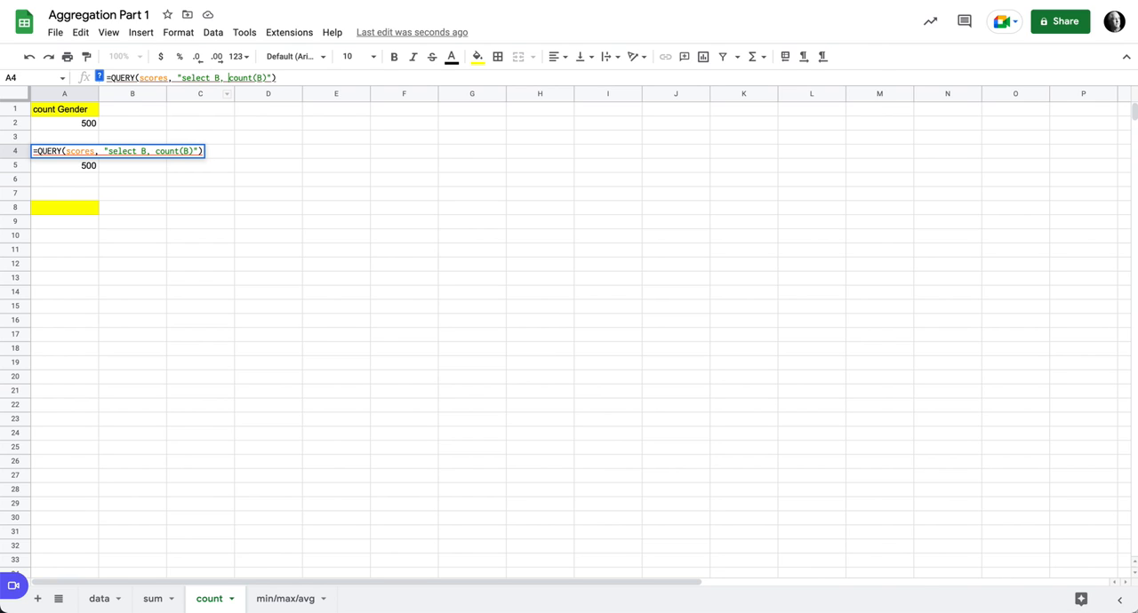
pyautogui.hscroll(1, 245, 77)
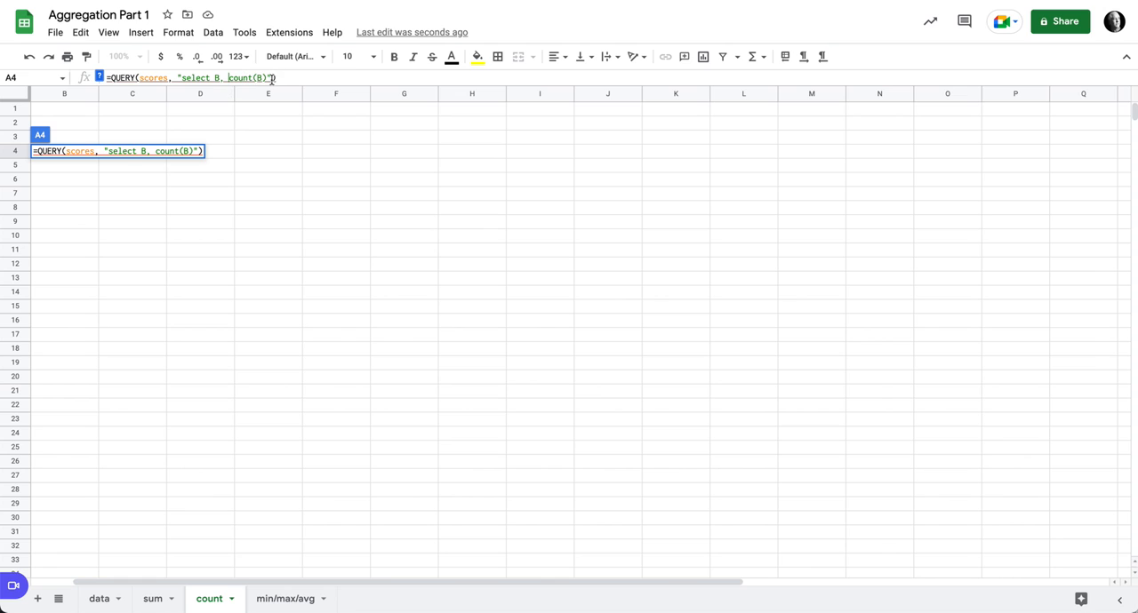
pyautogui.click(266, 78)
pyautogui.write('group by ')
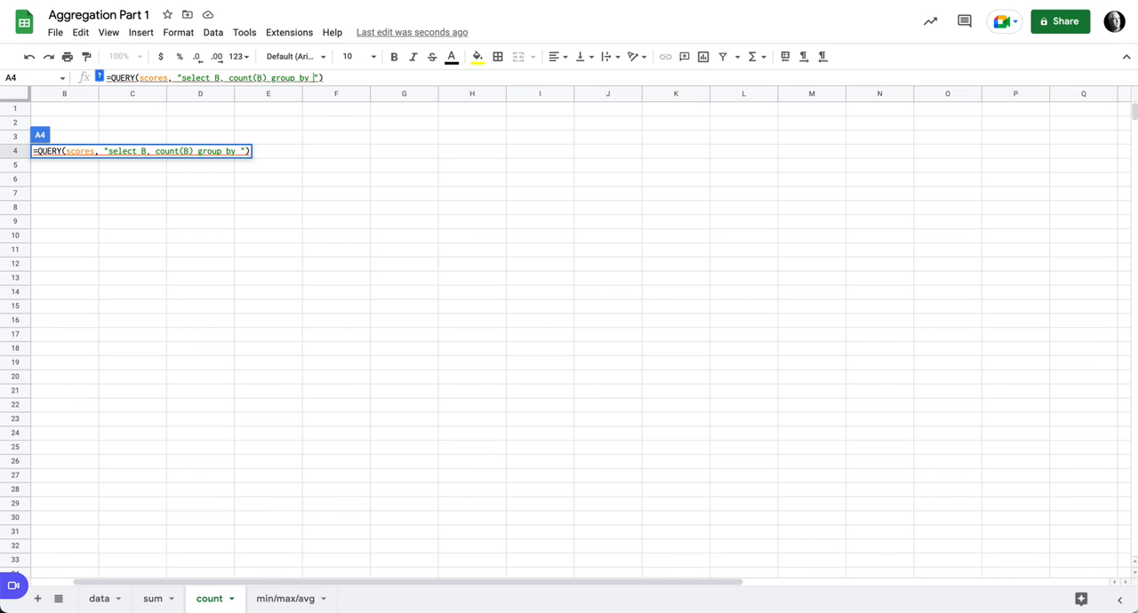
pyautogui.write('B')
pyautogui.press('Return')
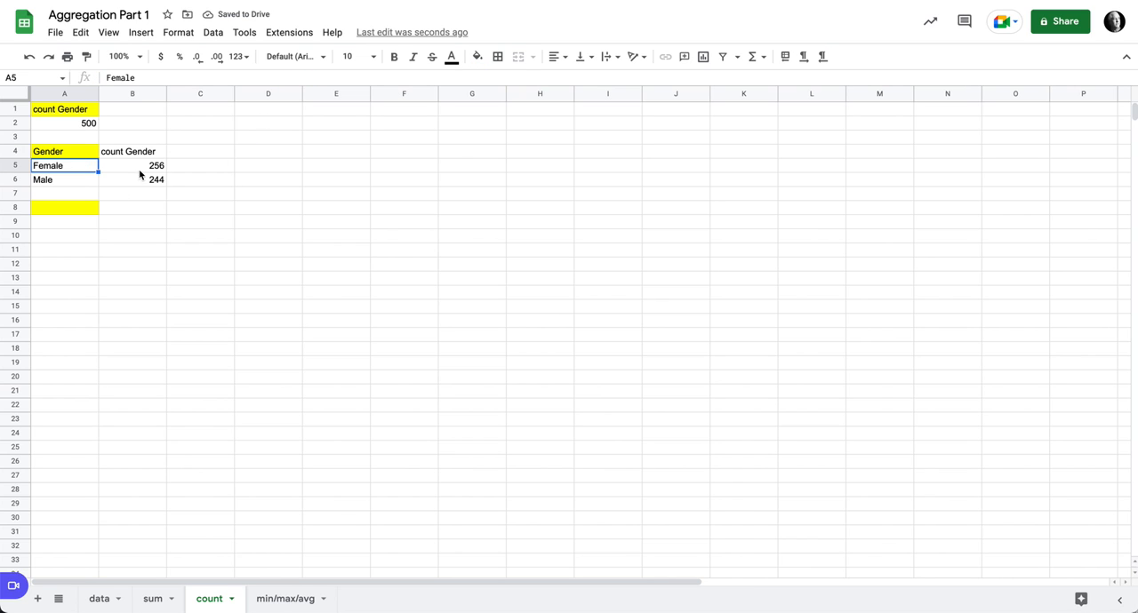
# - Copy the grouped query formula from A4 into A8 and apply A4's formatting to A8
pyautogui.click(61, 157)
pyautogui.click(197, 78)
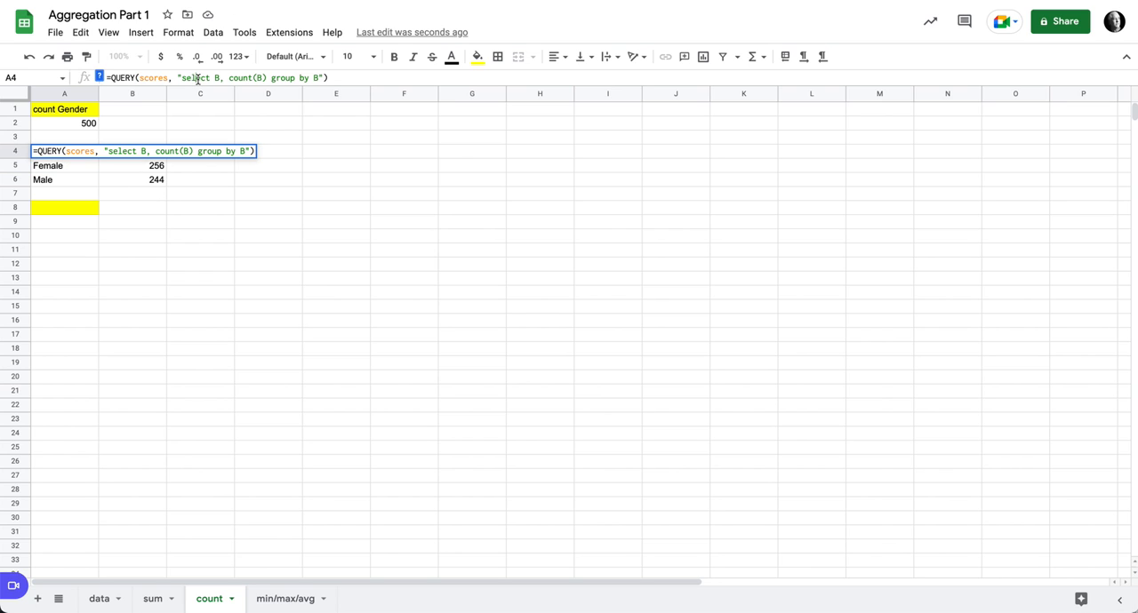
pyautogui.hotkey('ctrl', 'a')
pyautogui.hotkey('ctrl', 'c')
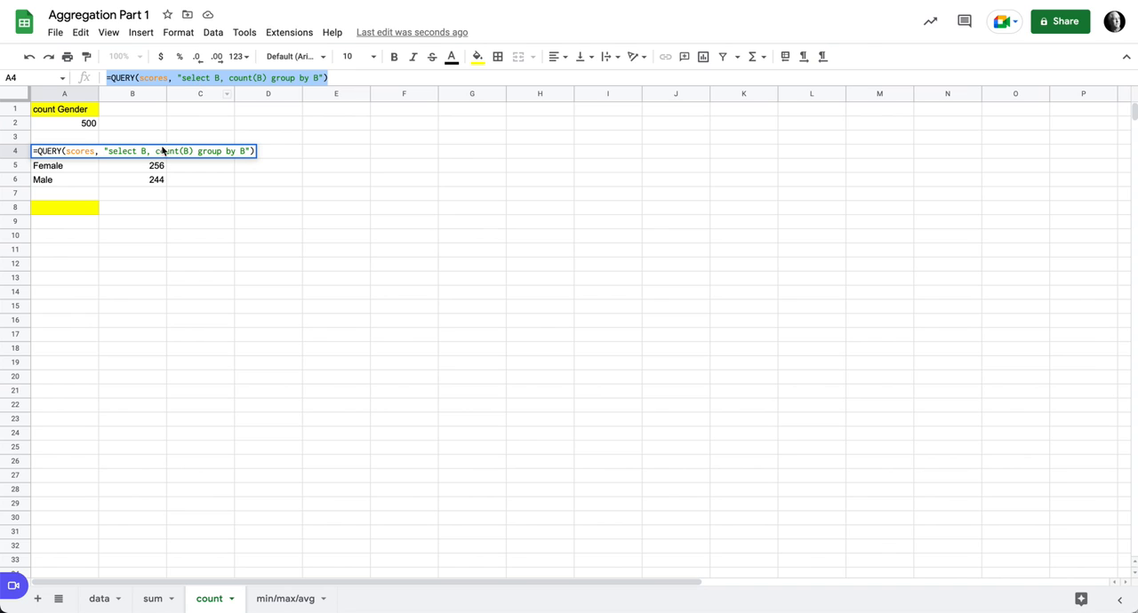
pyautogui.click(91, 208)
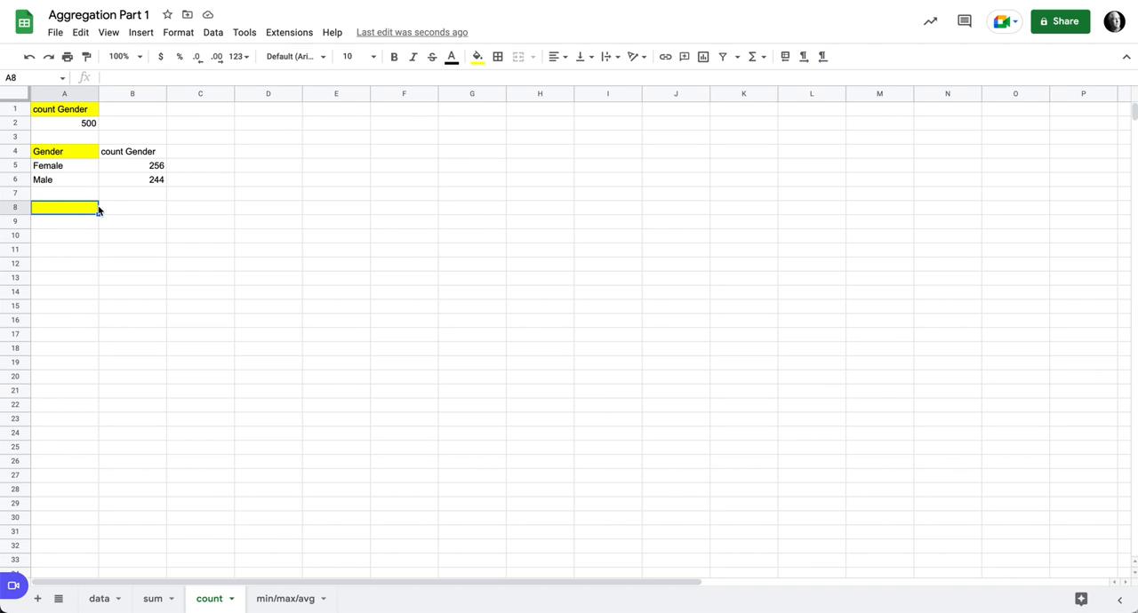
pyautogui.hotkey('ctrl', 'v')
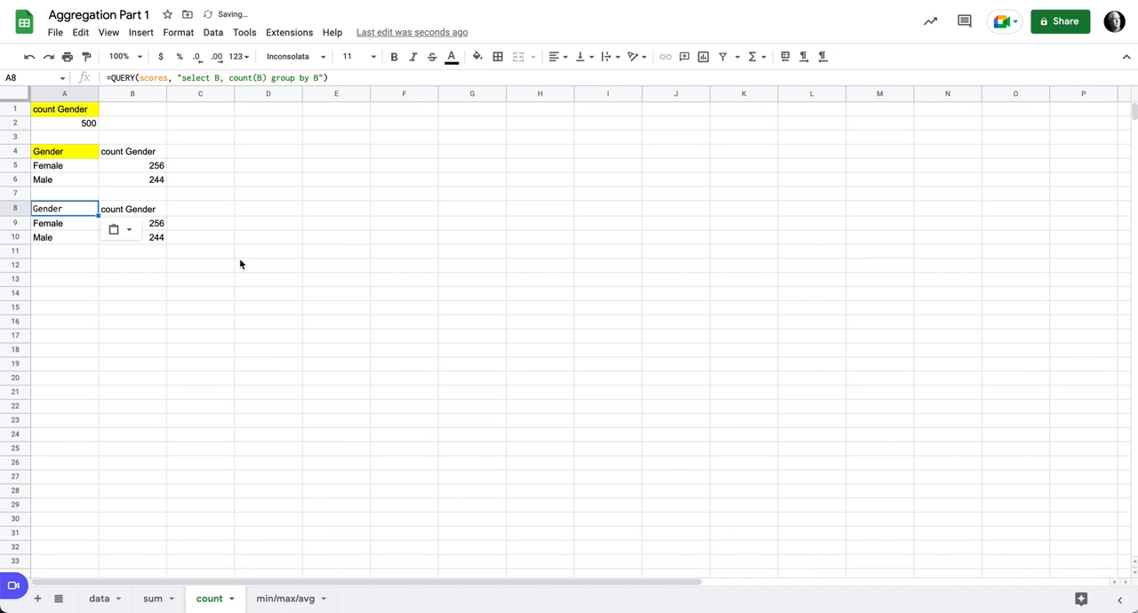
pyautogui.click(72, 155)
pyautogui.click(87, 56)
pyautogui.click(84, 210)
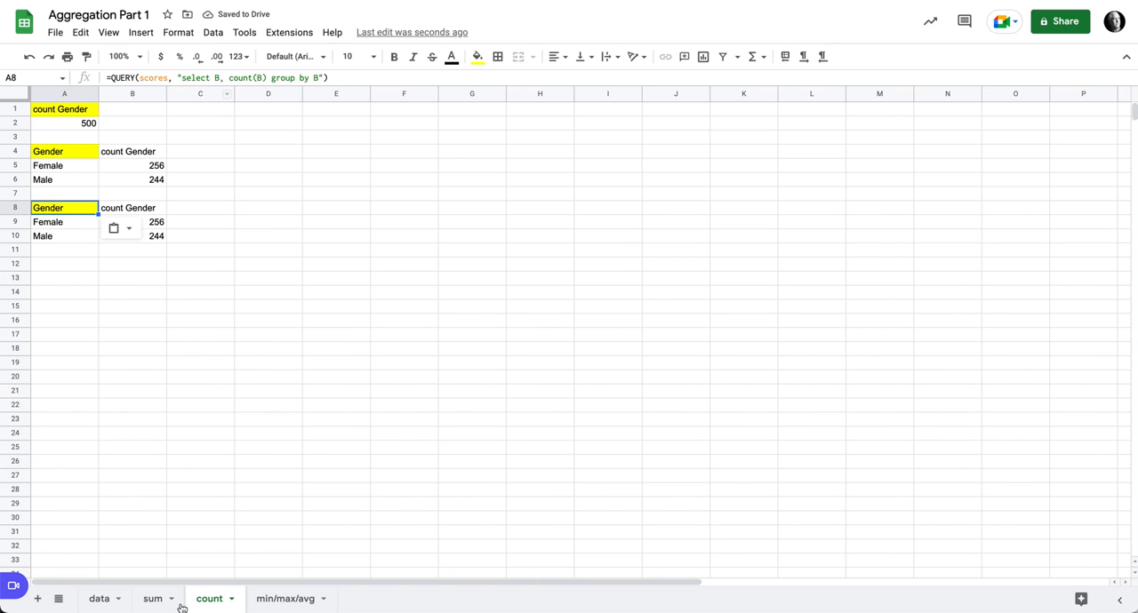
# - Check the columns on the data sheet, then change the A8 query string on the count sheet to "select C, count(C) group by C"
pyautogui.click(102, 598)
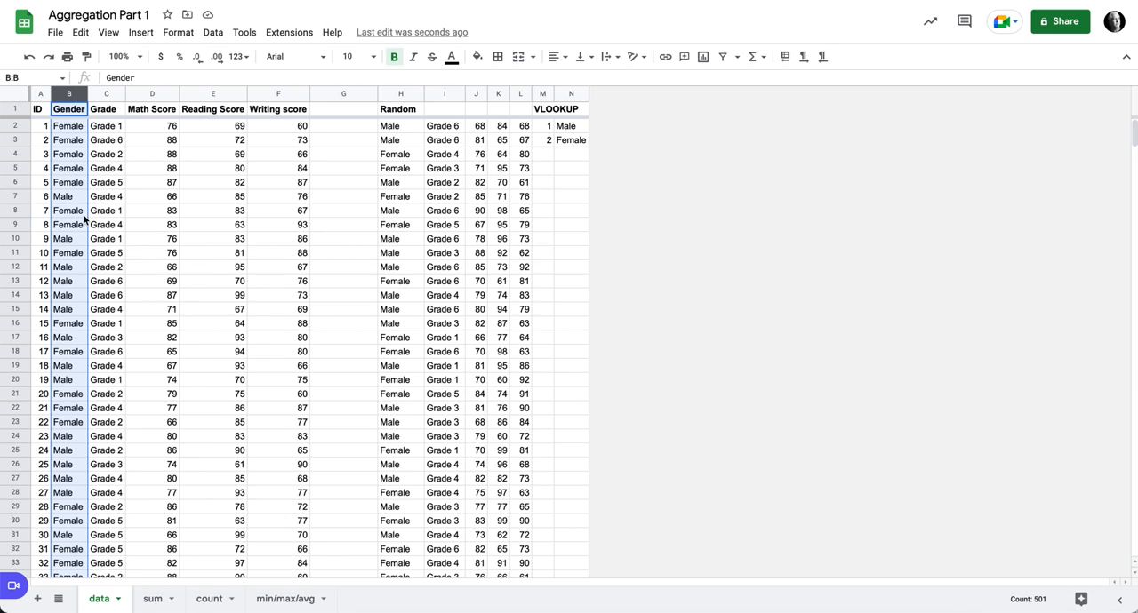
pyautogui.click(211, 601)
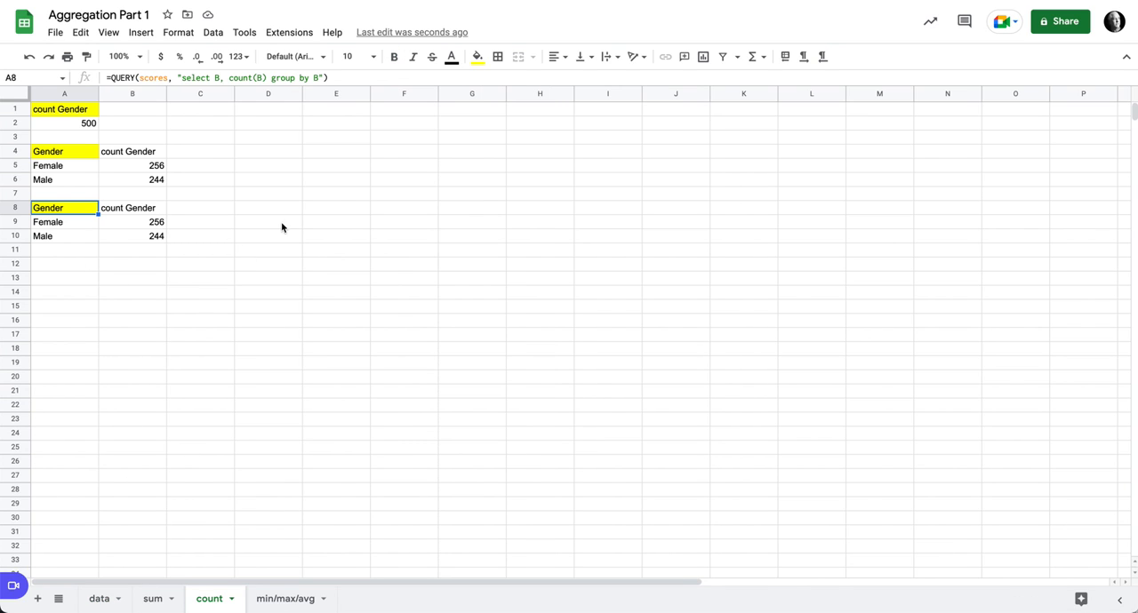
pyautogui.click(213, 77)
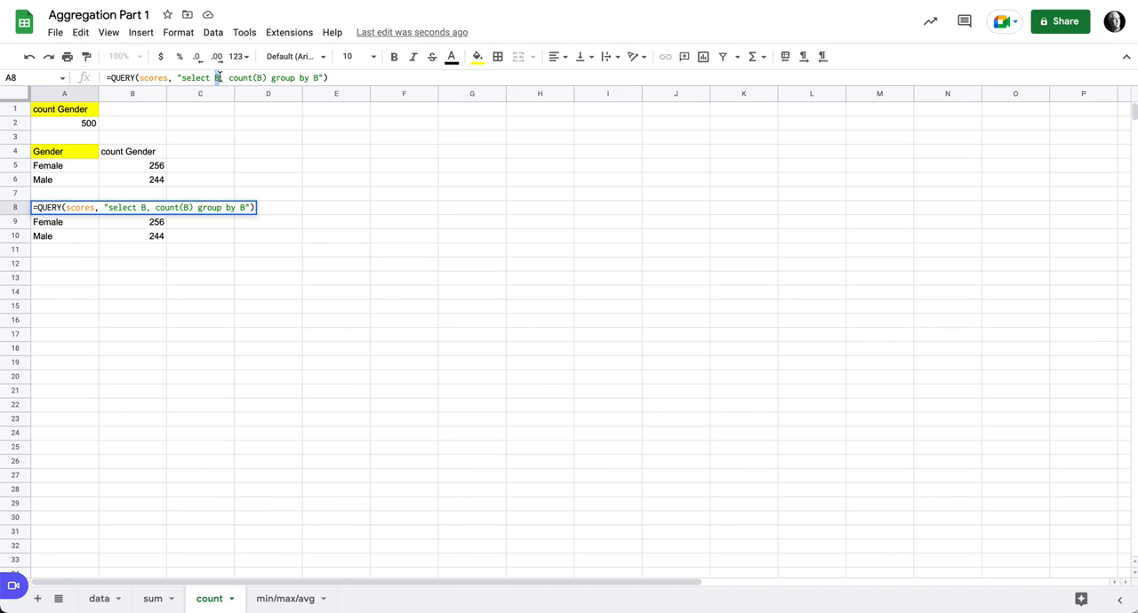
pyautogui.write('C')
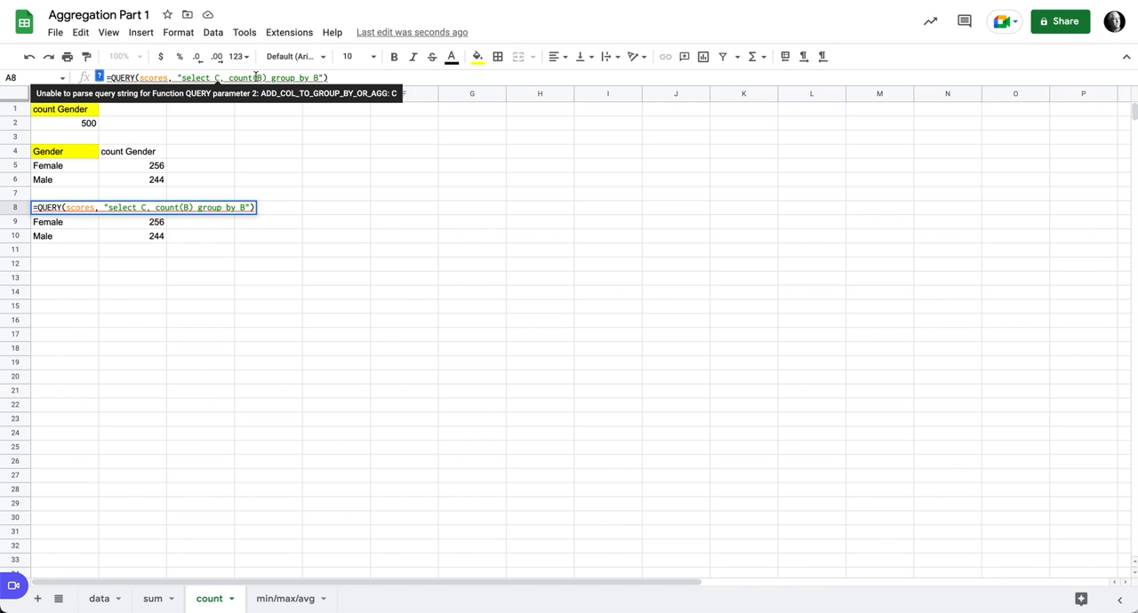
pyautogui.doubleClick(259, 77)
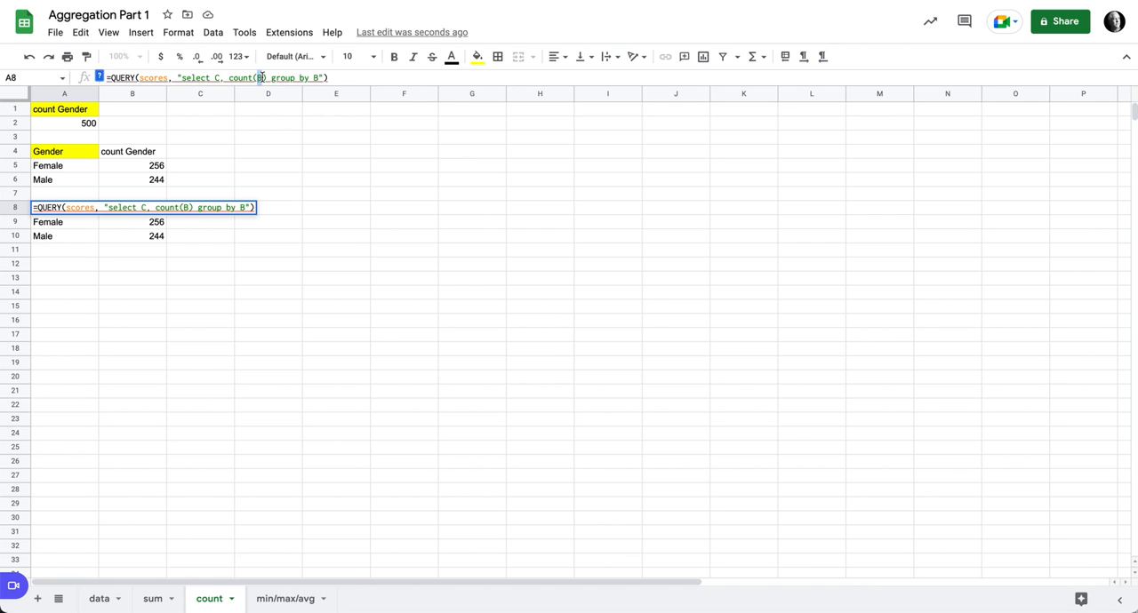
pyautogui.write('C')
pyautogui.write('C')
pyautogui.press('Return')
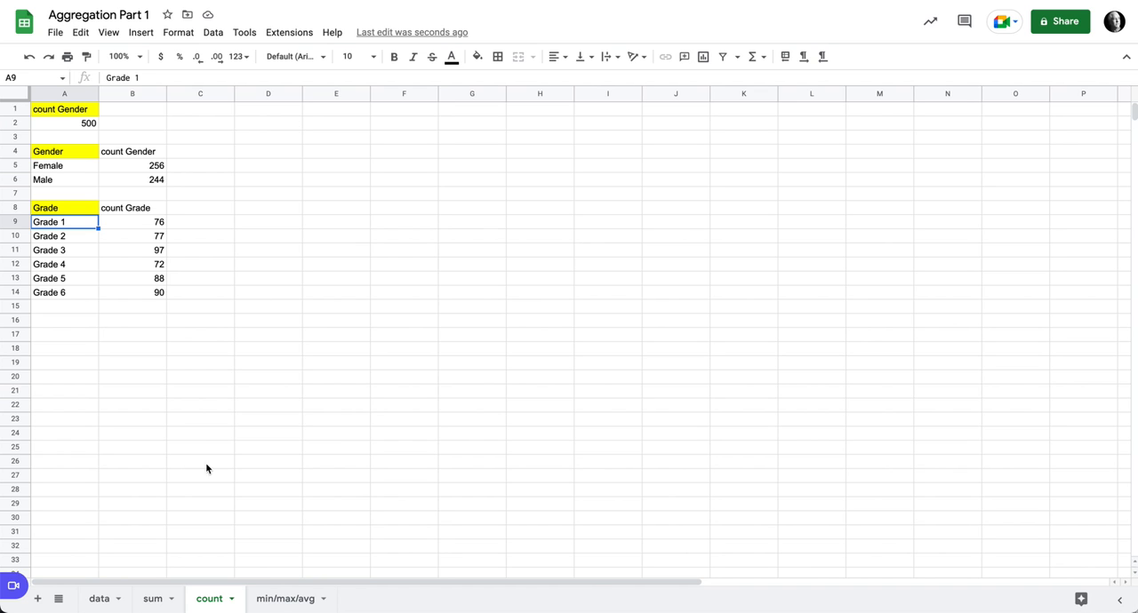
# - Create a pivot table from data!A1:F501 on the existing count sheet, placed at cell D2
pyautogui.click(97, 599)
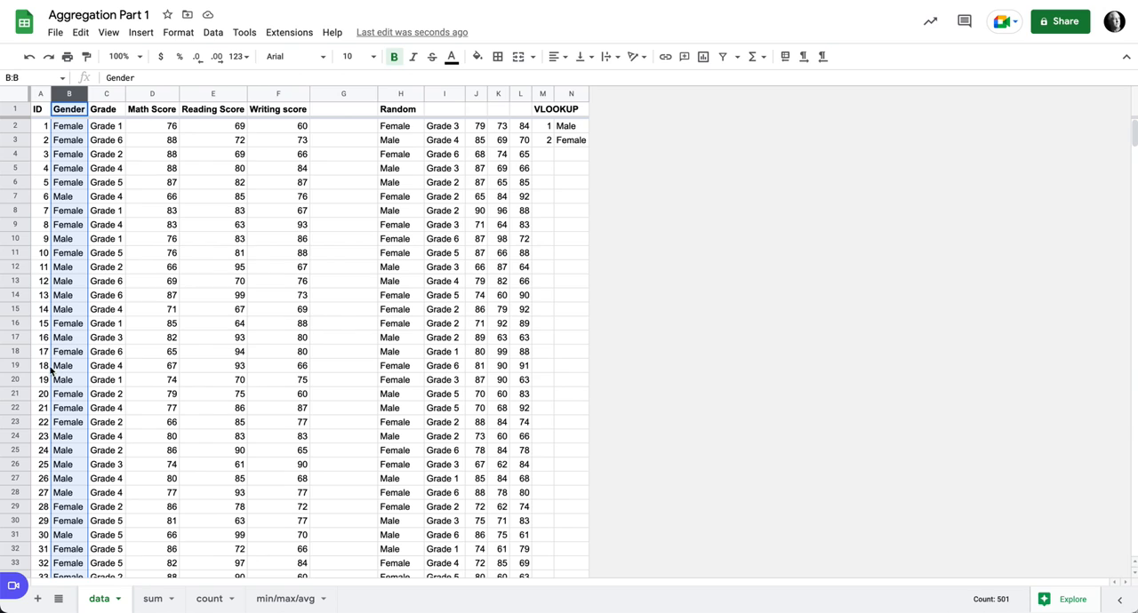
pyautogui.click(39, 111)
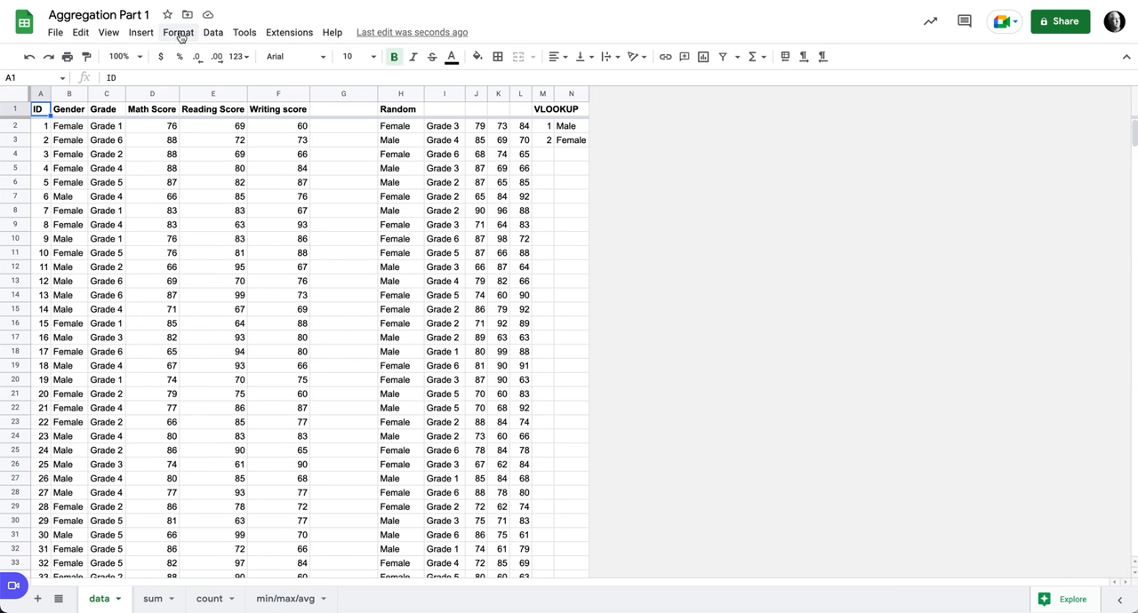
pyautogui.click(144, 33)
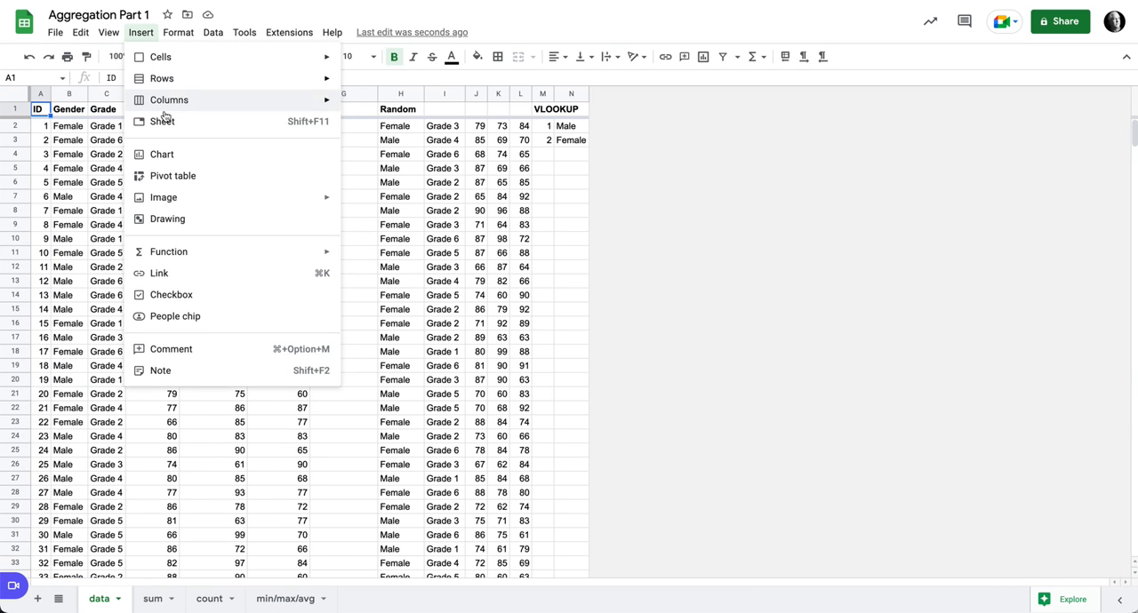
pyautogui.click(202, 177)
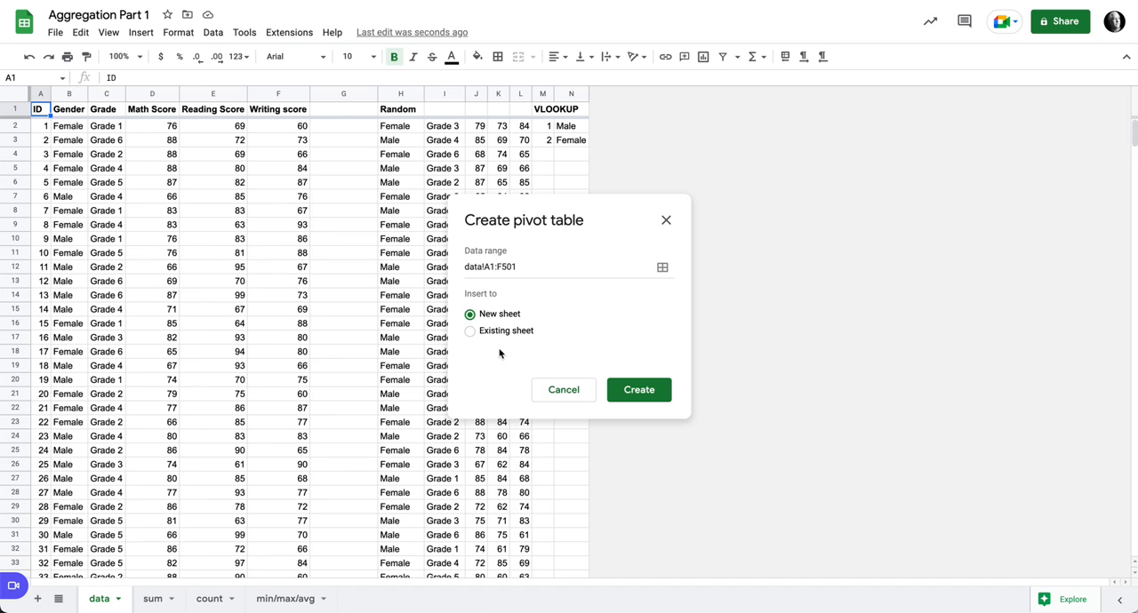
pyautogui.click(471, 332)
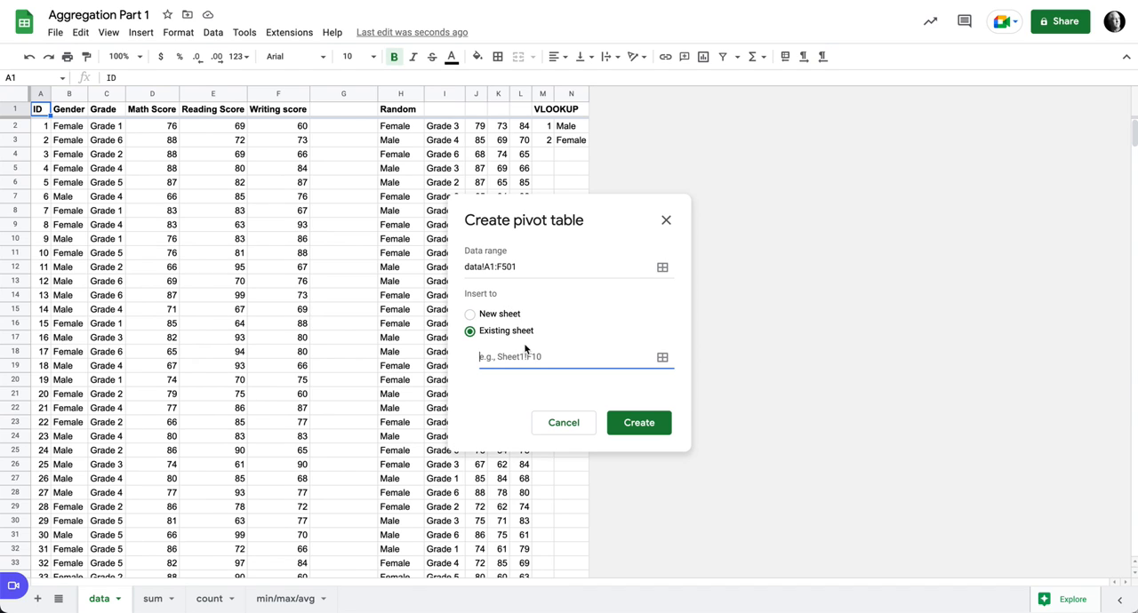
pyautogui.click(664, 356)
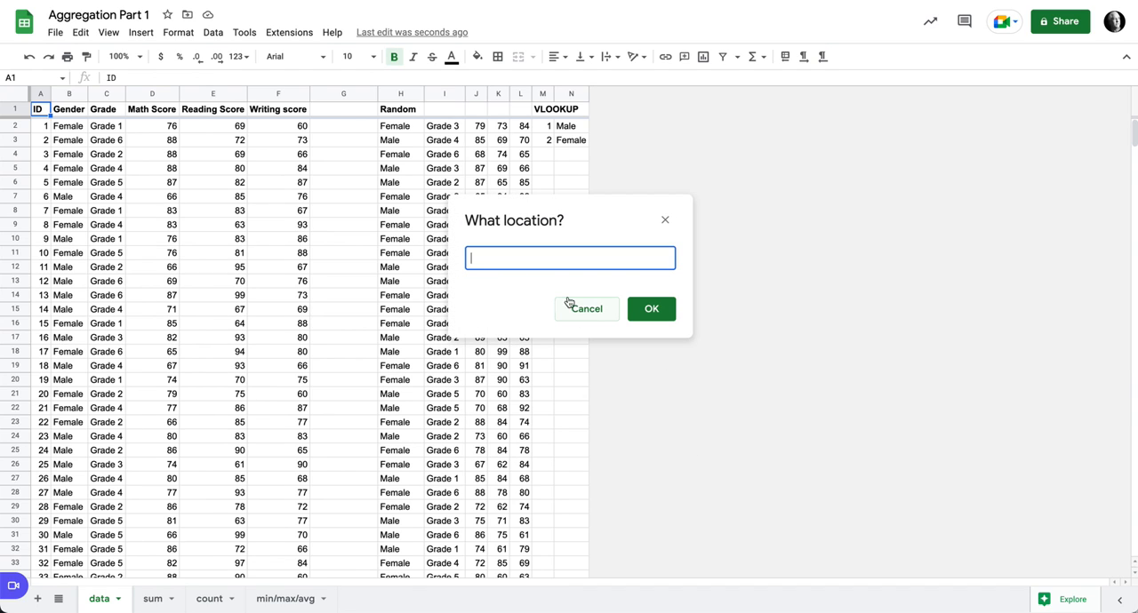
pyautogui.click(210, 598)
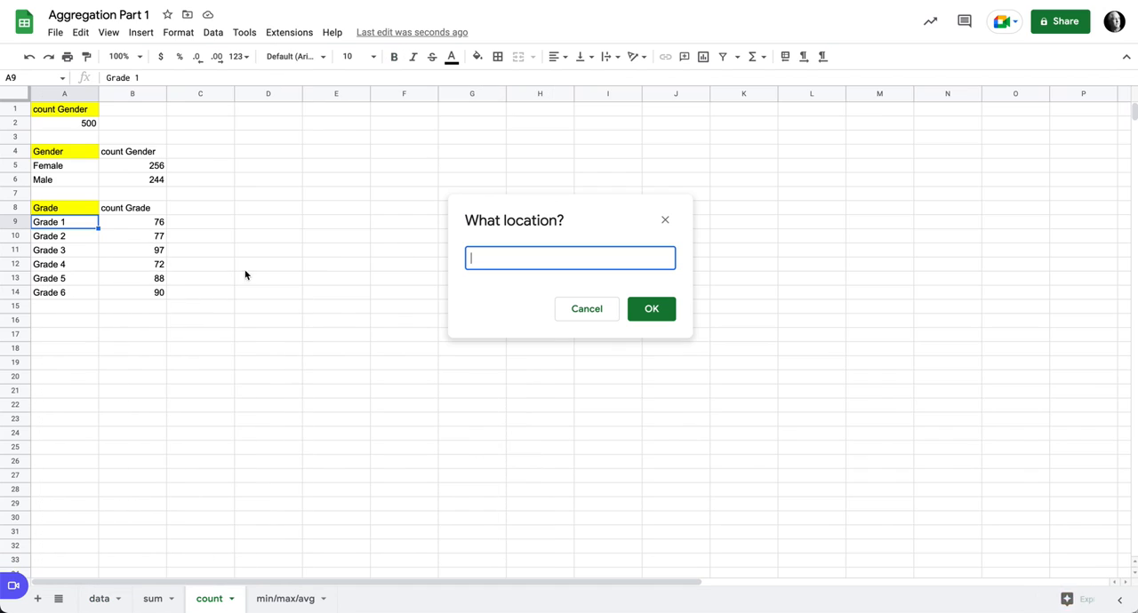
pyautogui.click(292, 124)
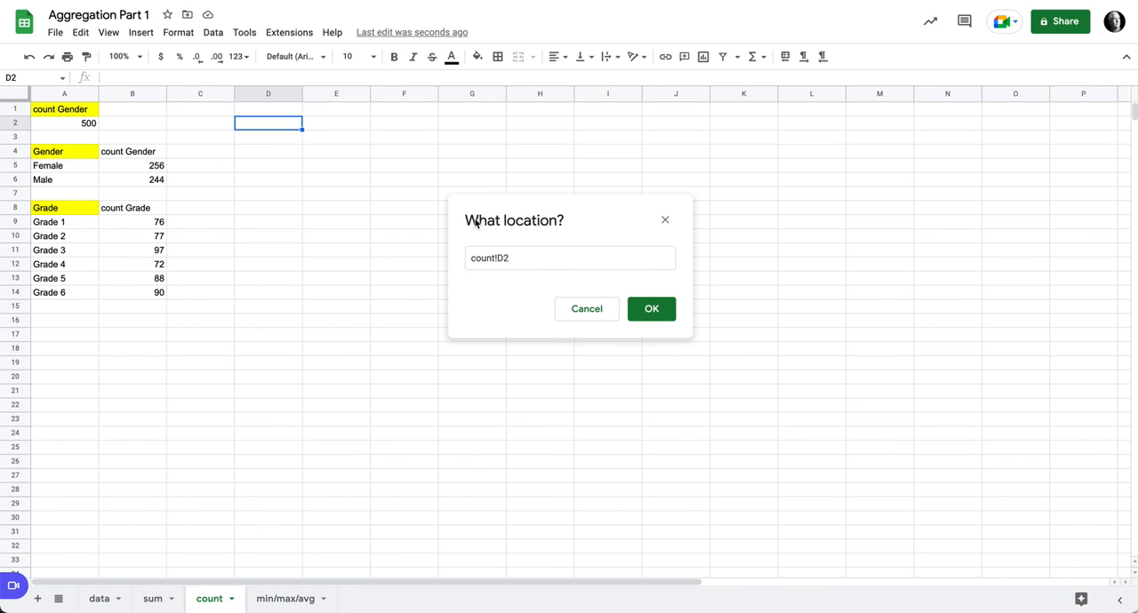
pyautogui.click(650, 308)
pyautogui.click(641, 407)
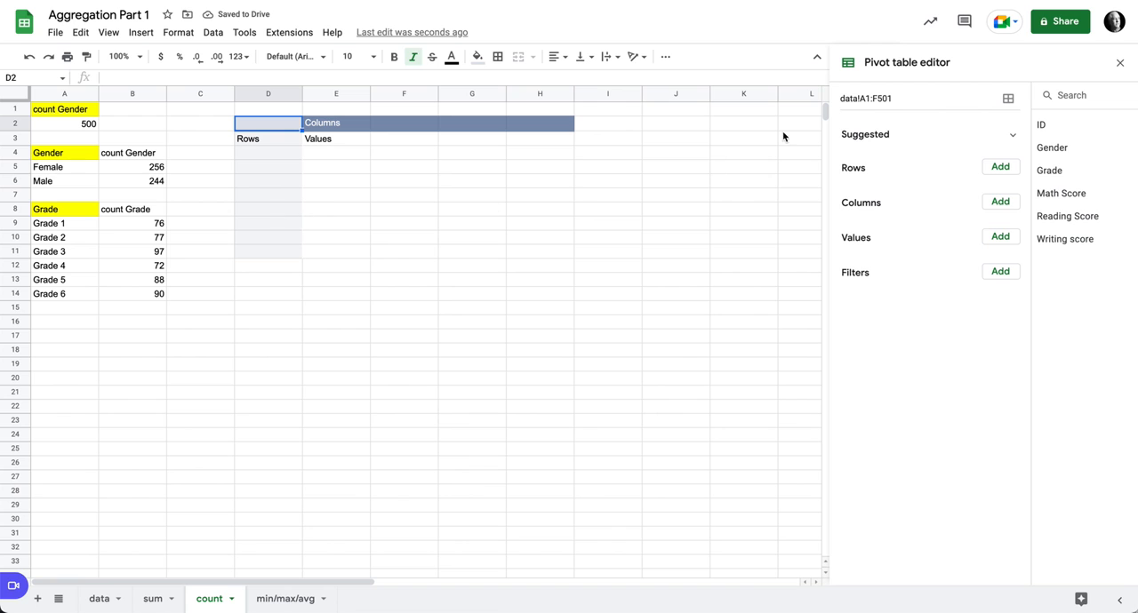
# - Set the pivot table to use Gender as rows and COUNTA of Gender as values, with row totals hidden
pyautogui.moveTo(1047, 151); pyautogui.dragTo(863, 181)
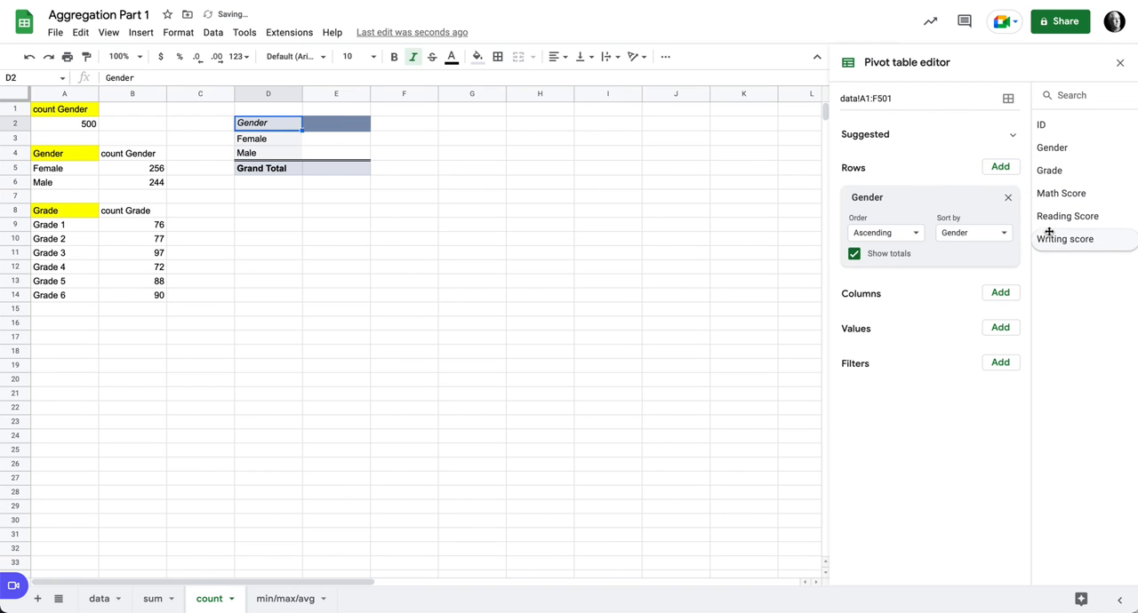
pyautogui.moveTo(1051, 148); pyautogui.dragTo(876, 359)
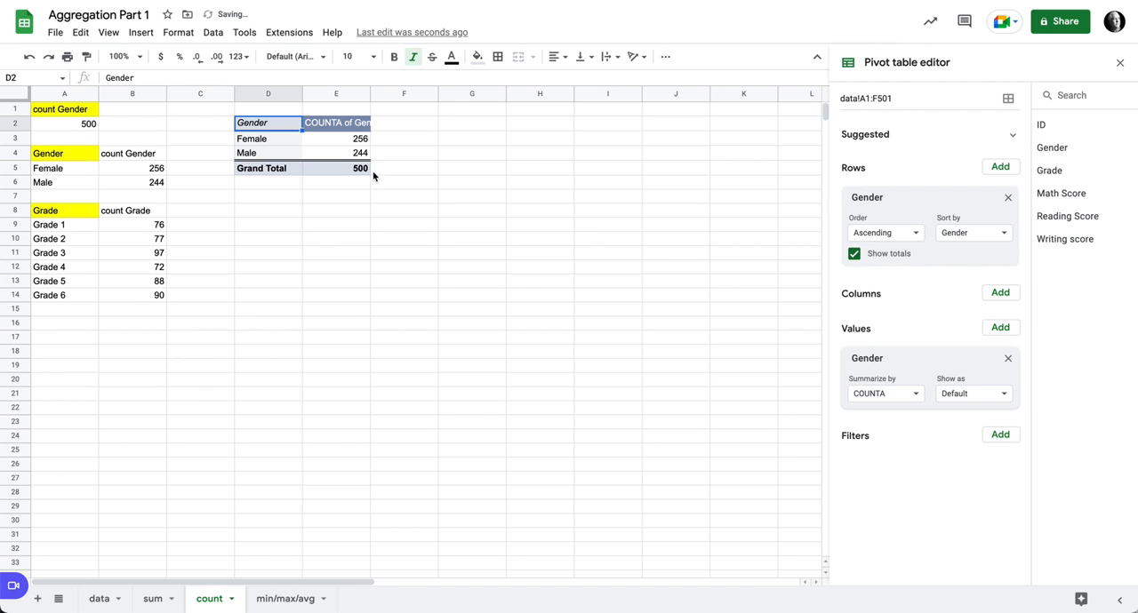
pyautogui.click(855, 255)
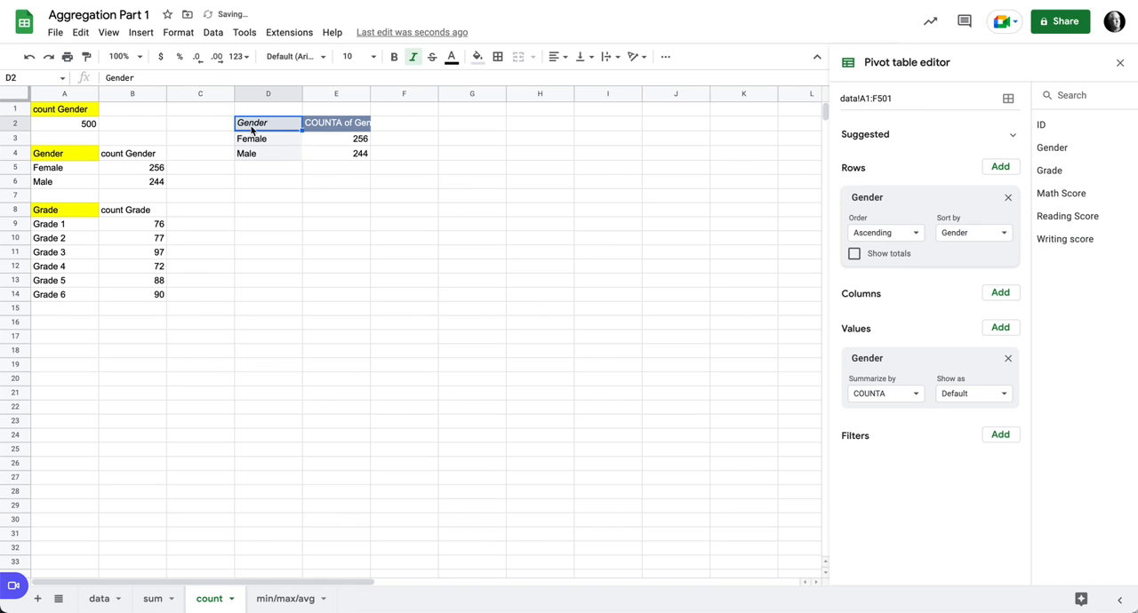
# - Move the Gender pivot table from D2 to D4 and paste a copy of it at D8
pyautogui.moveTo(262, 144); pyautogui.dragTo(265, 152)
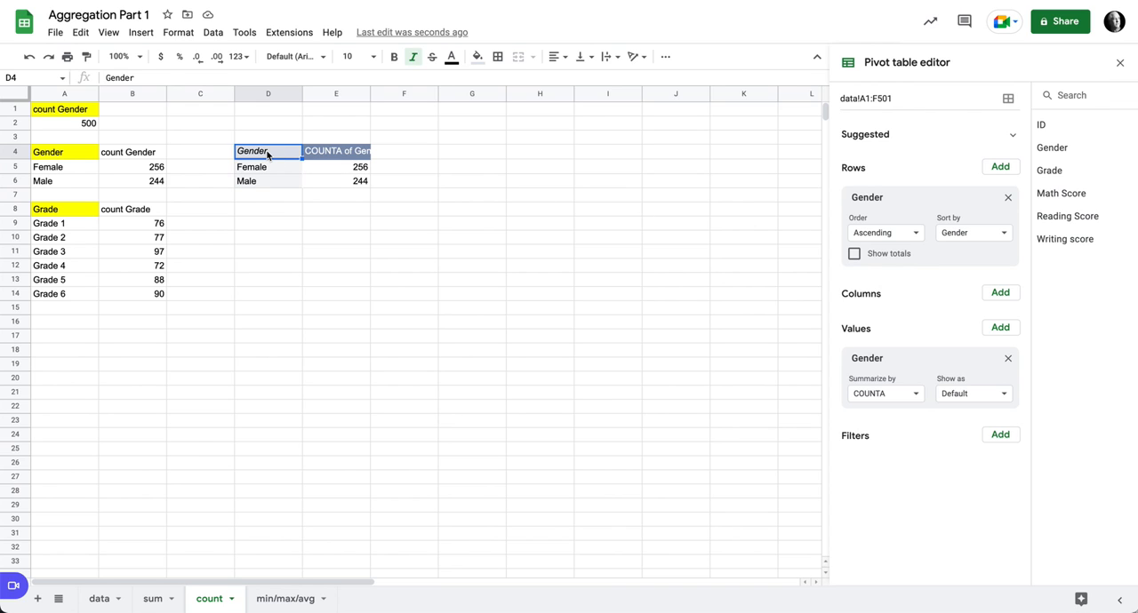
pyautogui.hotkey('ctrl', 'c')
pyautogui.click(282, 210)
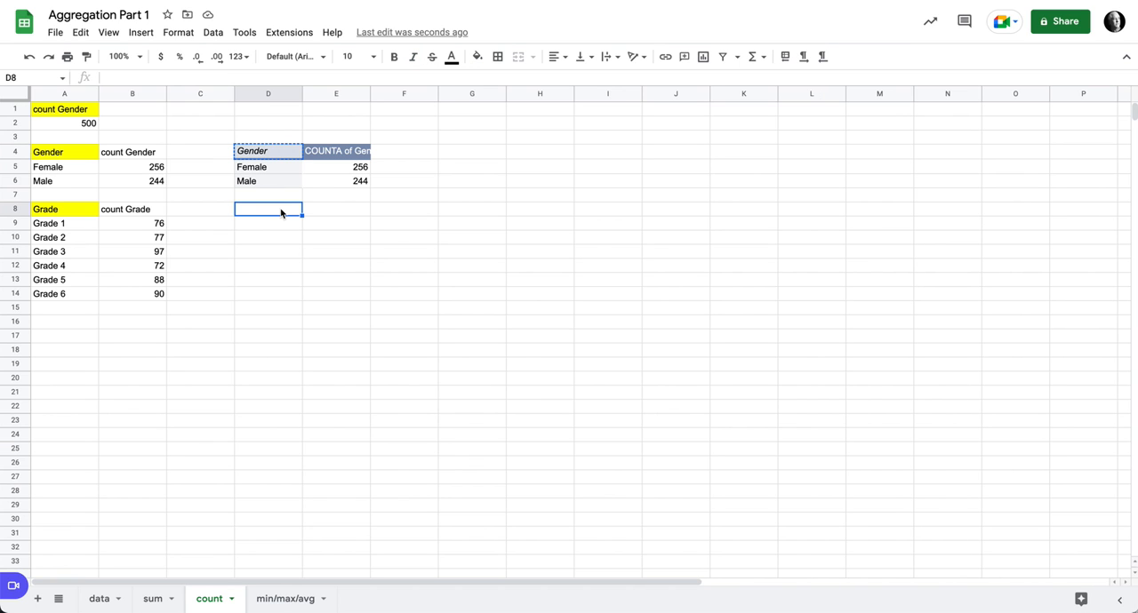
pyautogui.hotkey('ctrl', 'v')
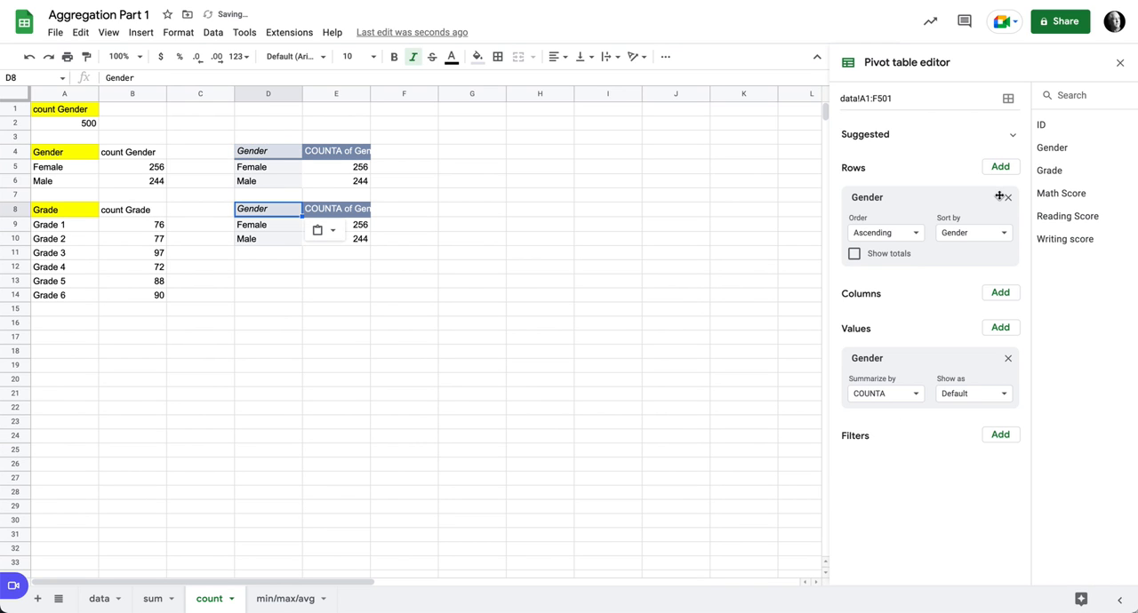
# - In the D8 pivot table, replace Gender with Grade in both rows and values, and hide the row totals
pyautogui.click(1008, 199)
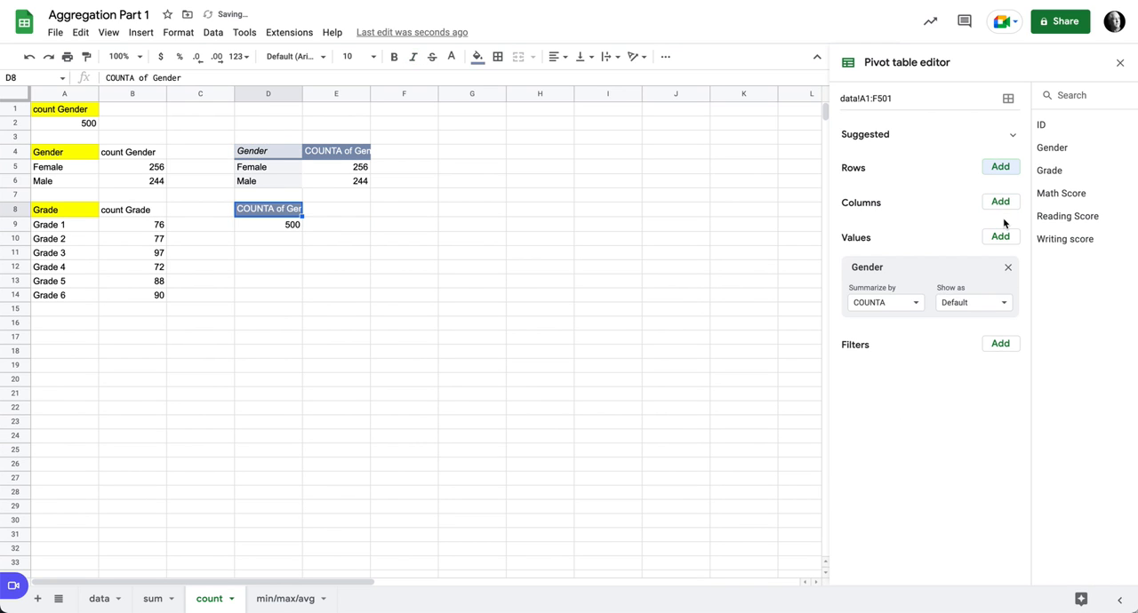
pyautogui.click(1009, 269)
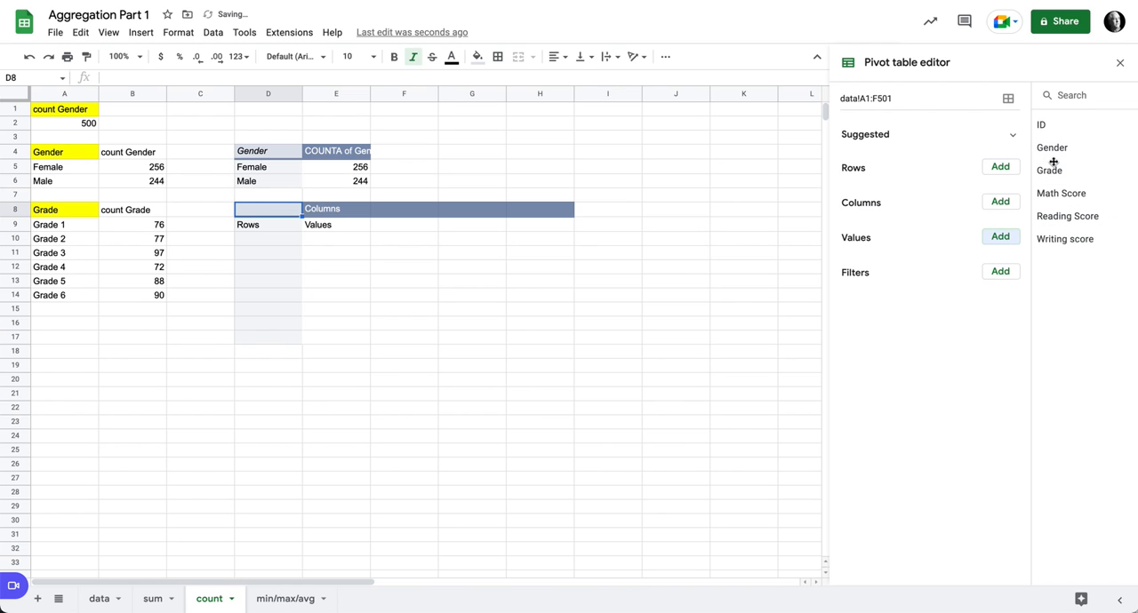
pyautogui.moveTo(1055, 173); pyautogui.dragTo(887, 183)
pyautogui.moveTo(1055, 175); pyautogui.dragTo(887, 356)
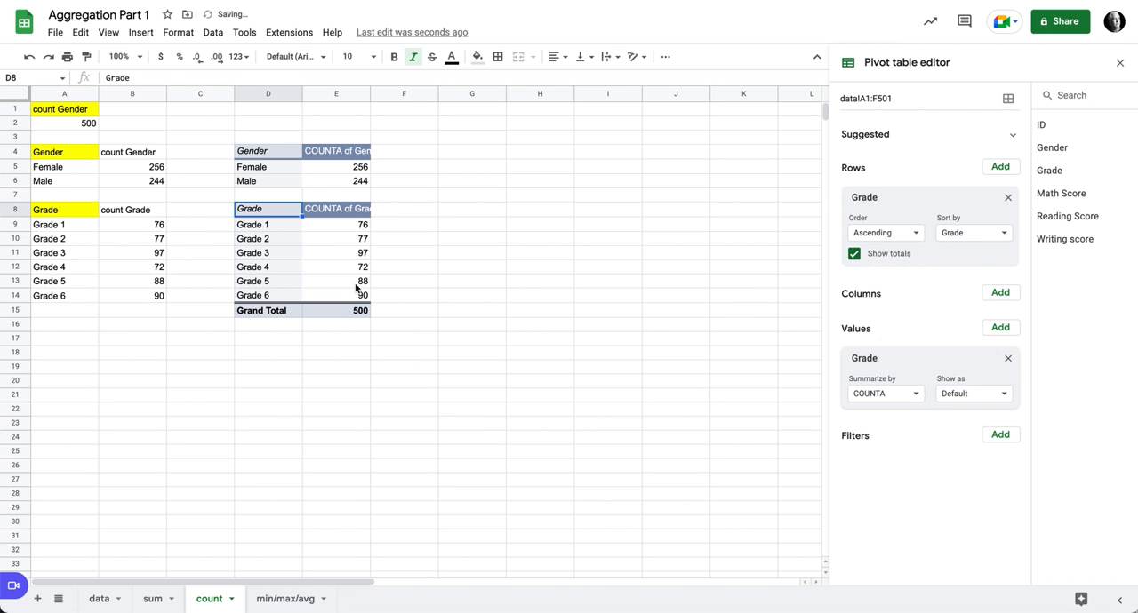
pyautogui.click(853, 254)
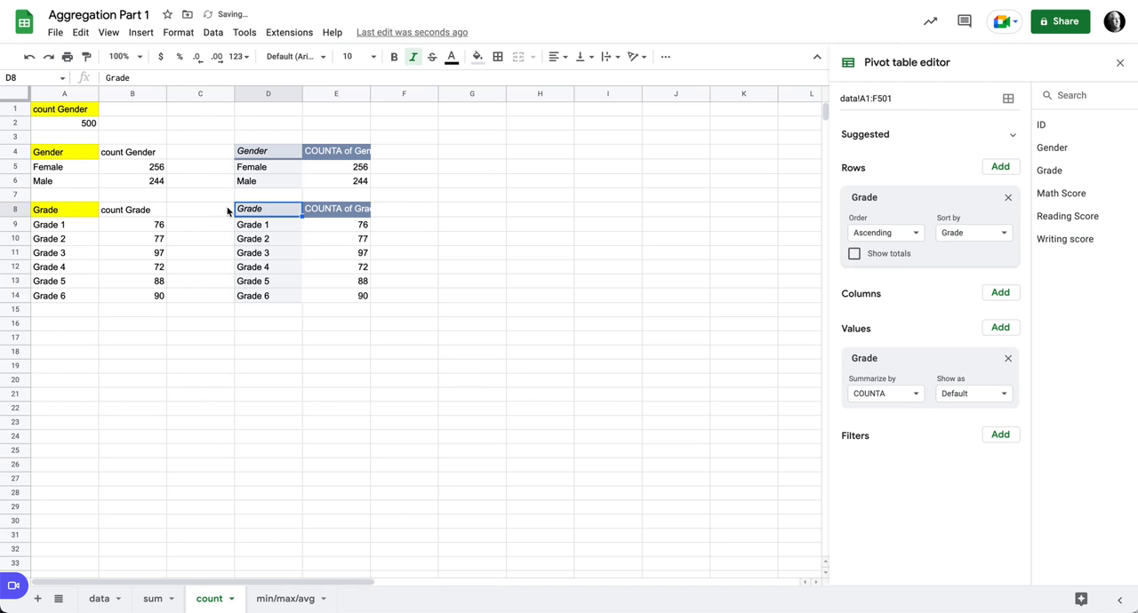
# - Review the QUERY formulas in A4 and A8 and the settings of the Gender pivot table at D4
pyautogui.click(75, 154)
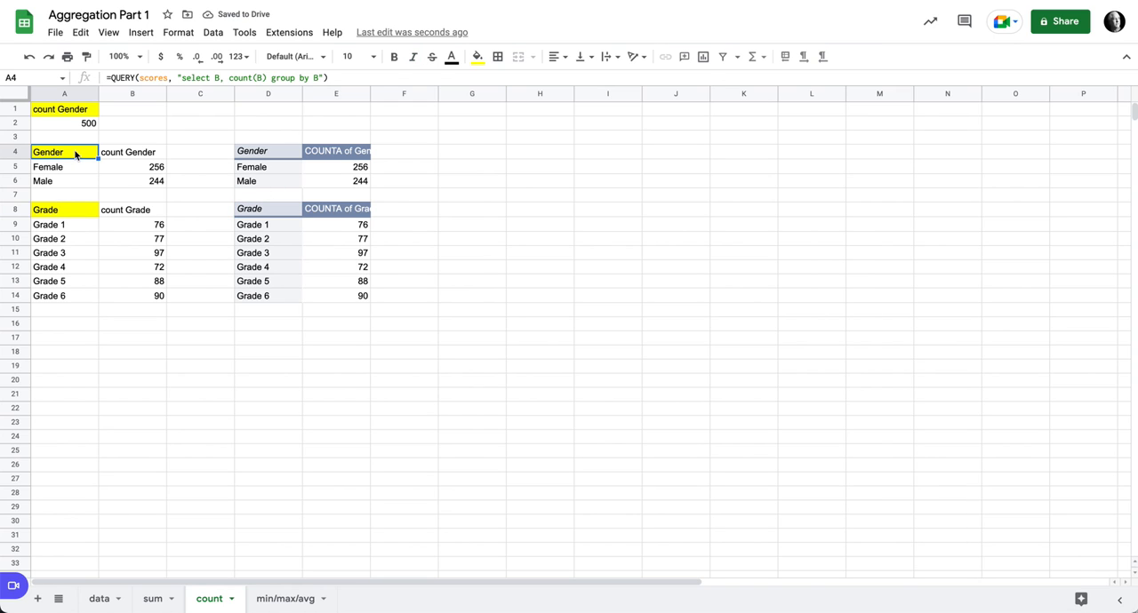
pyautogui.click(58, 210)
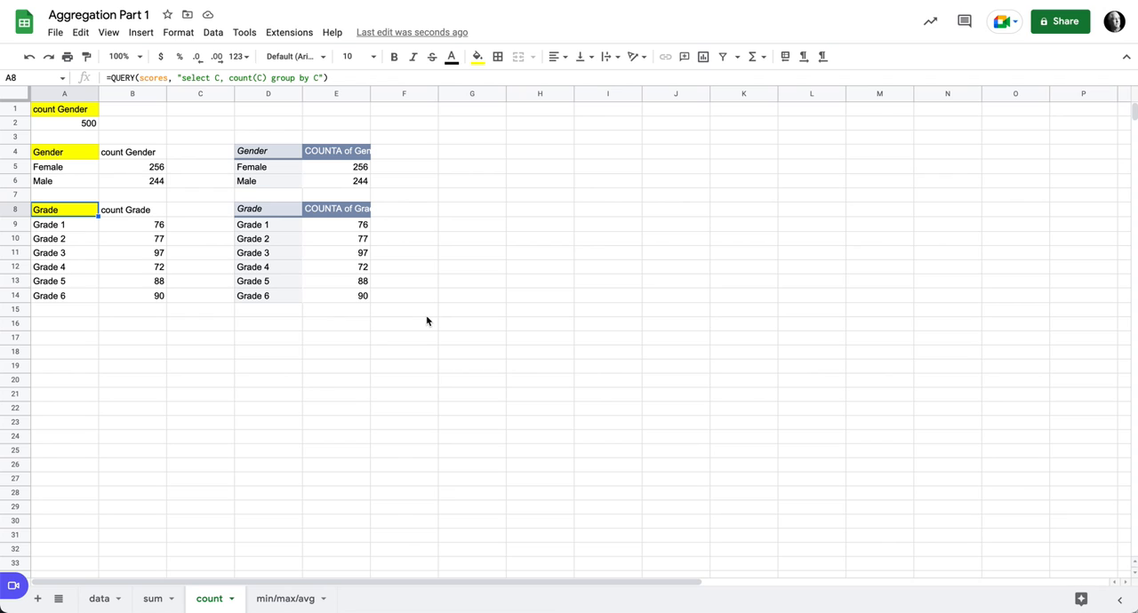
pyautogui.click(72, 154)
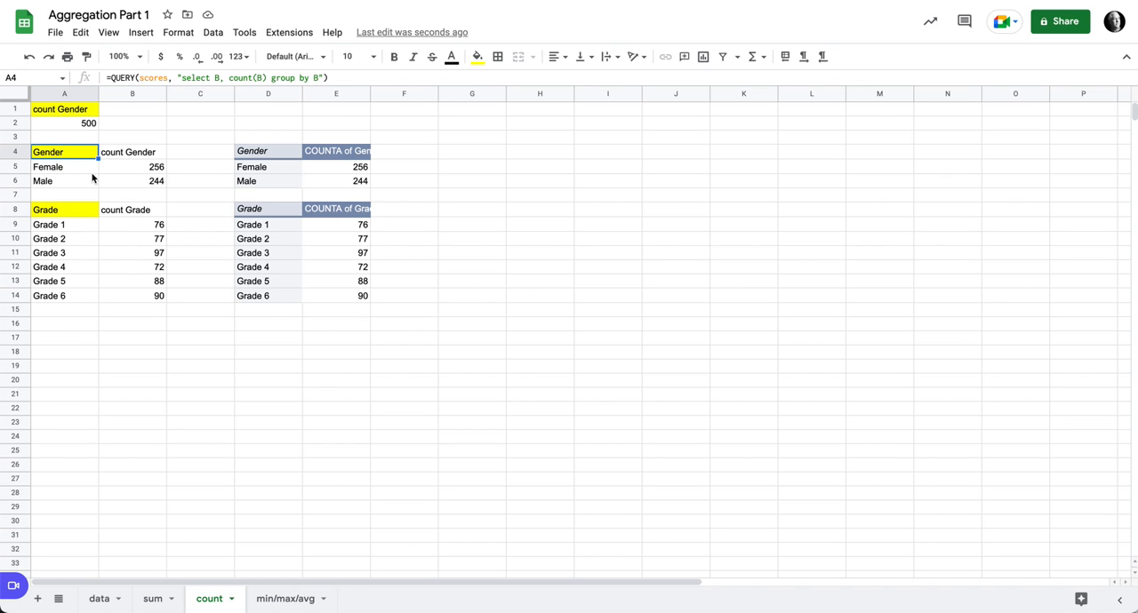
pyautogui.click(291, 159)
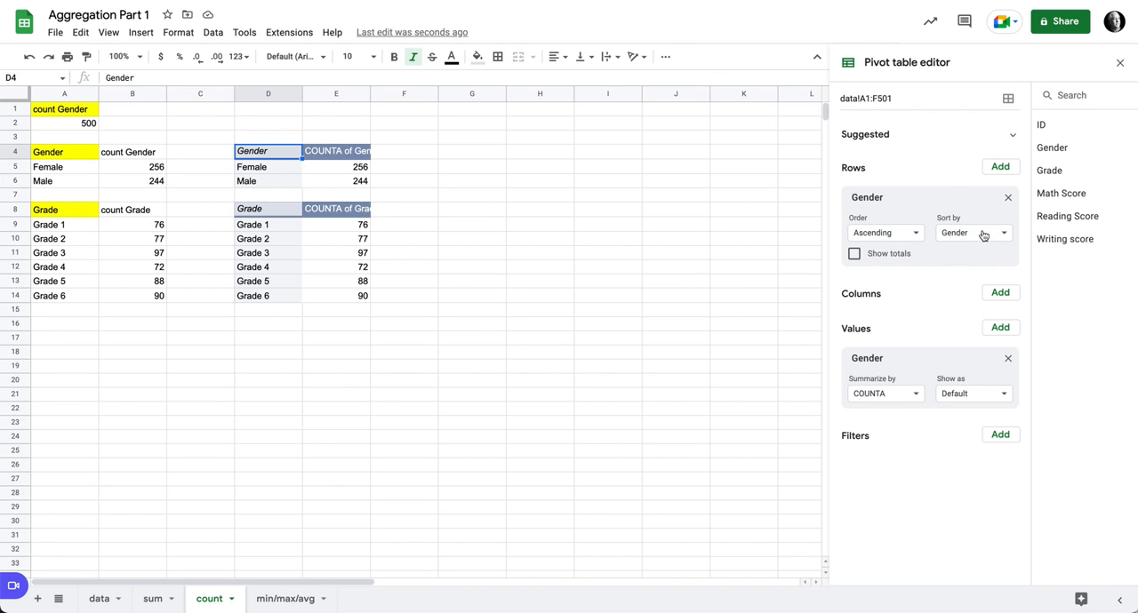
pyautogui.click(1121, 63)
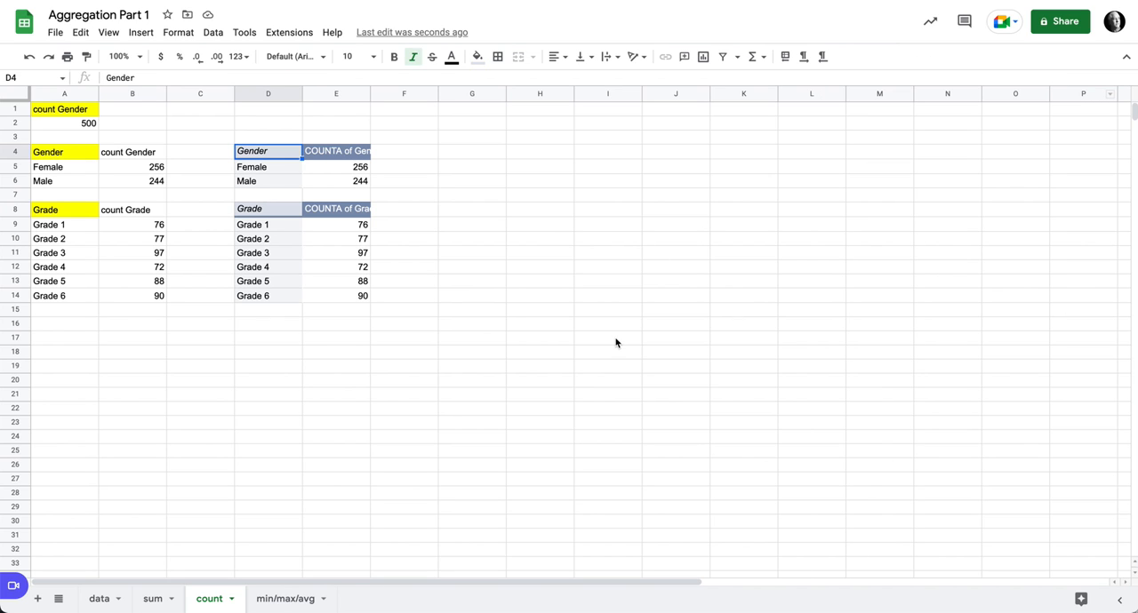